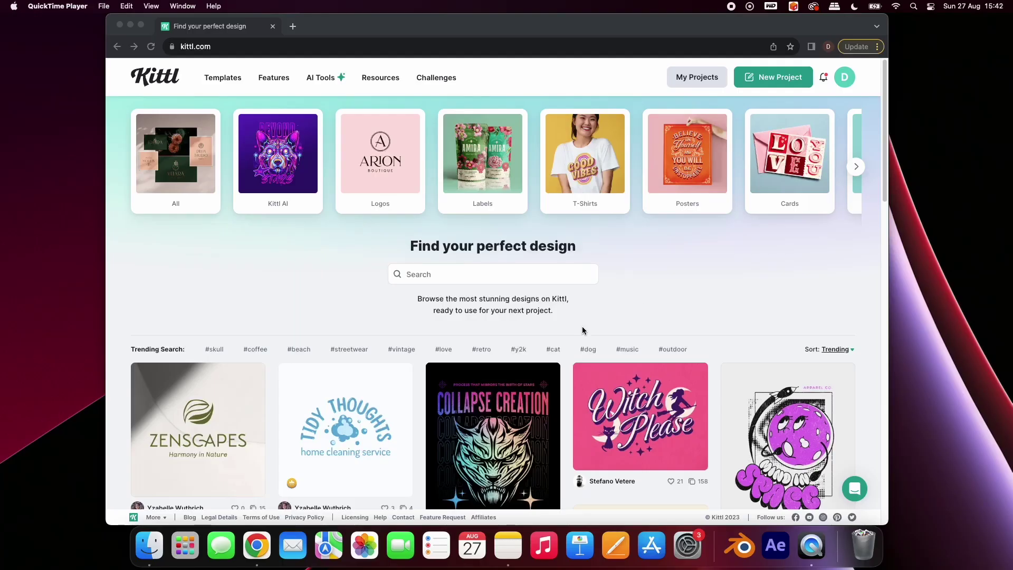
Search the Kittl Logos category for 'Y2K'.
left_click(380, 172)
left_click(365, 174)
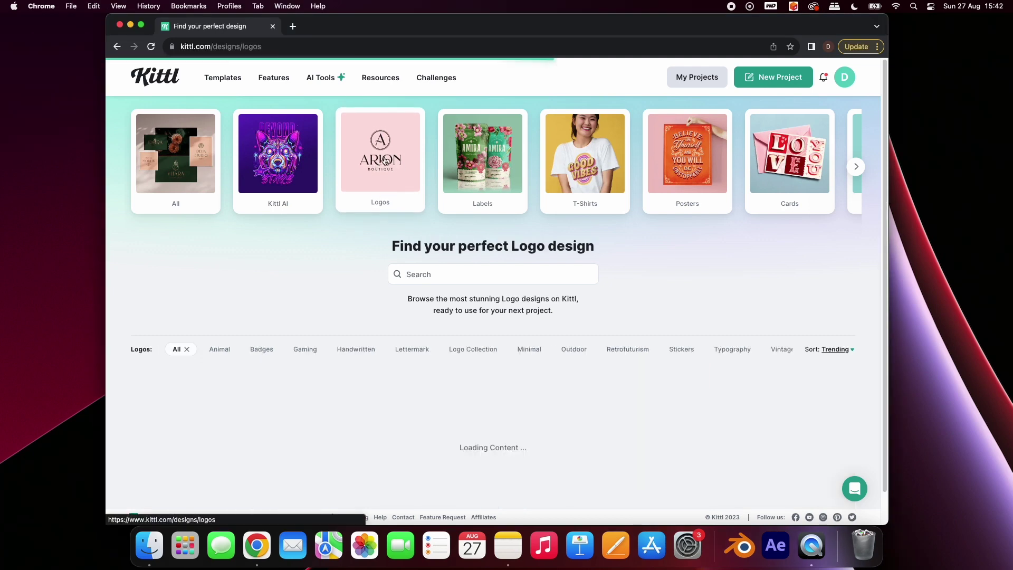
left_click(426, 274)
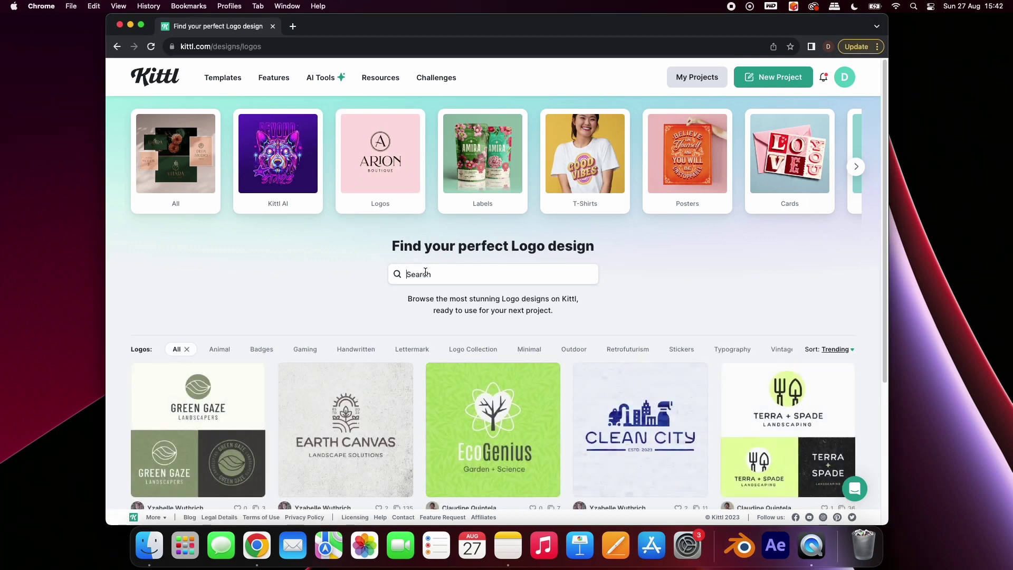
type("Y2K")
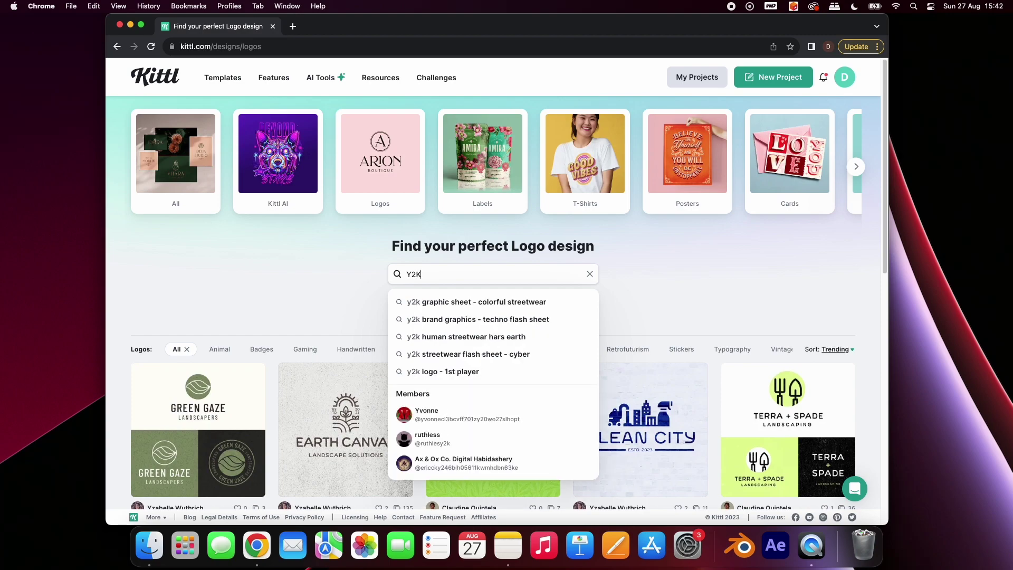
key("Return")
Scroll the Y2K results and open the Aero Space design's details.
scroll(338, 294, "down", 5)
scroll(338, 294, "down", 10)
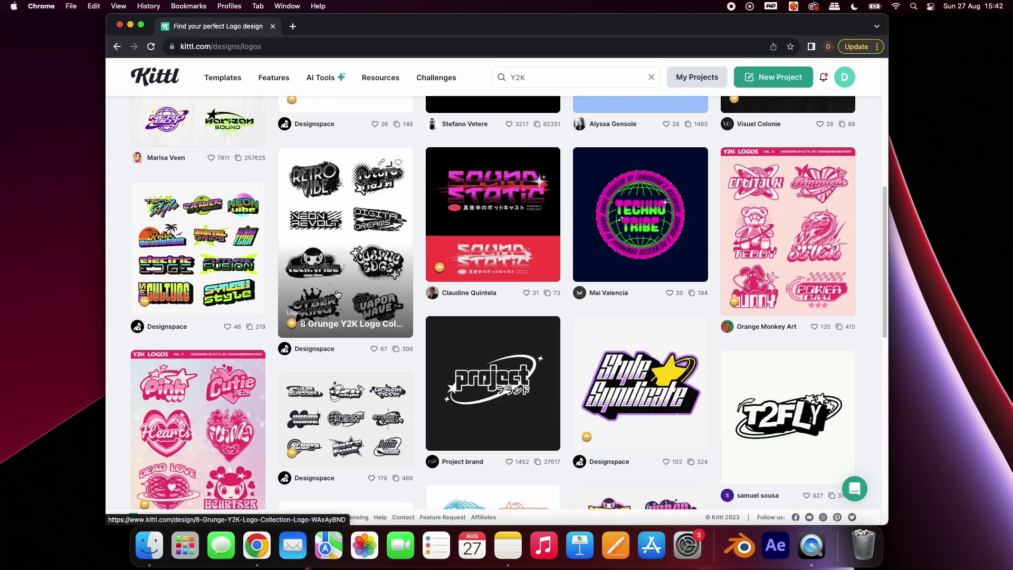
scroll(338, 294, "down", 10)
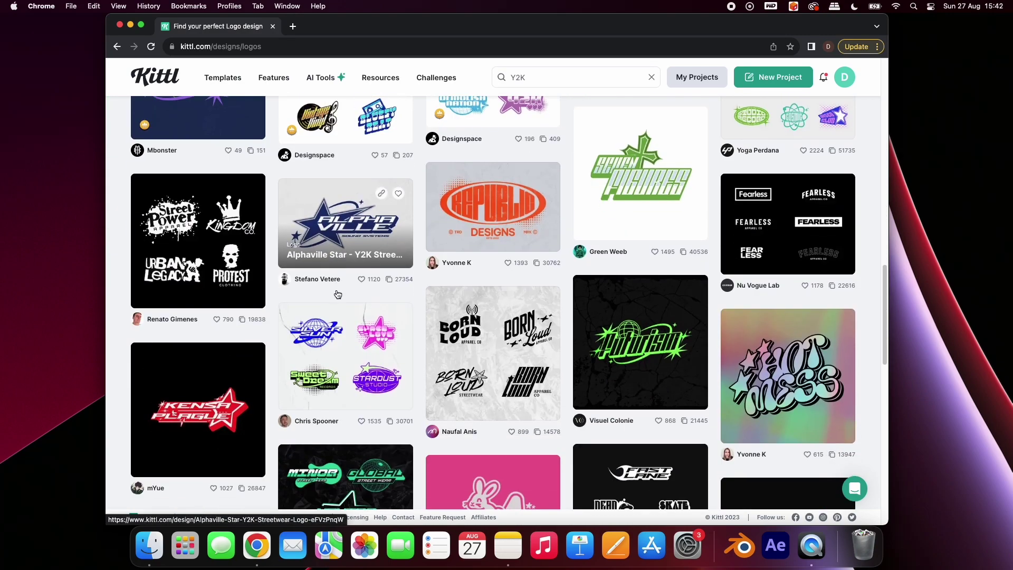
scroll(338, 294, "down", 10)
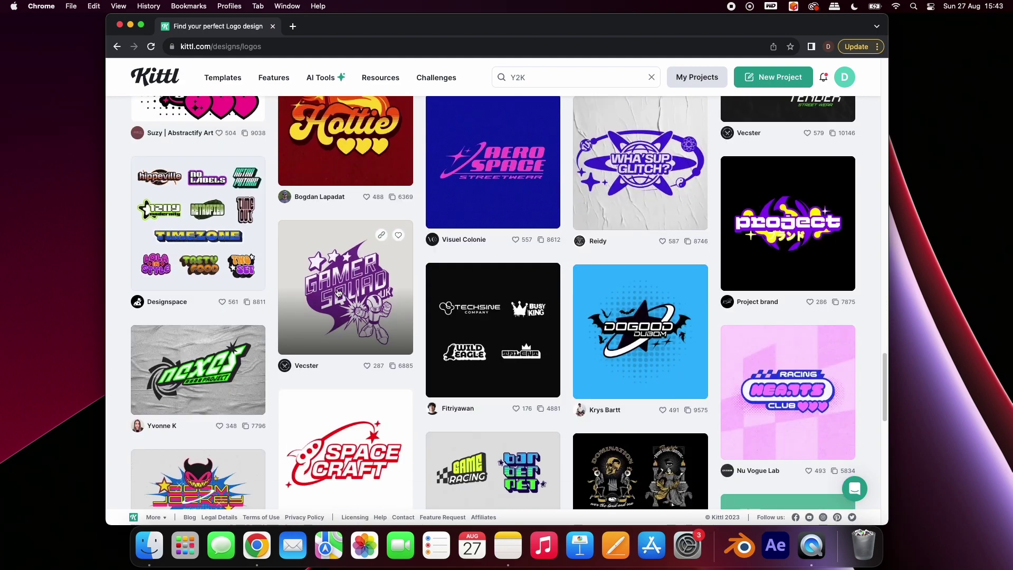
left_click(493, 162)
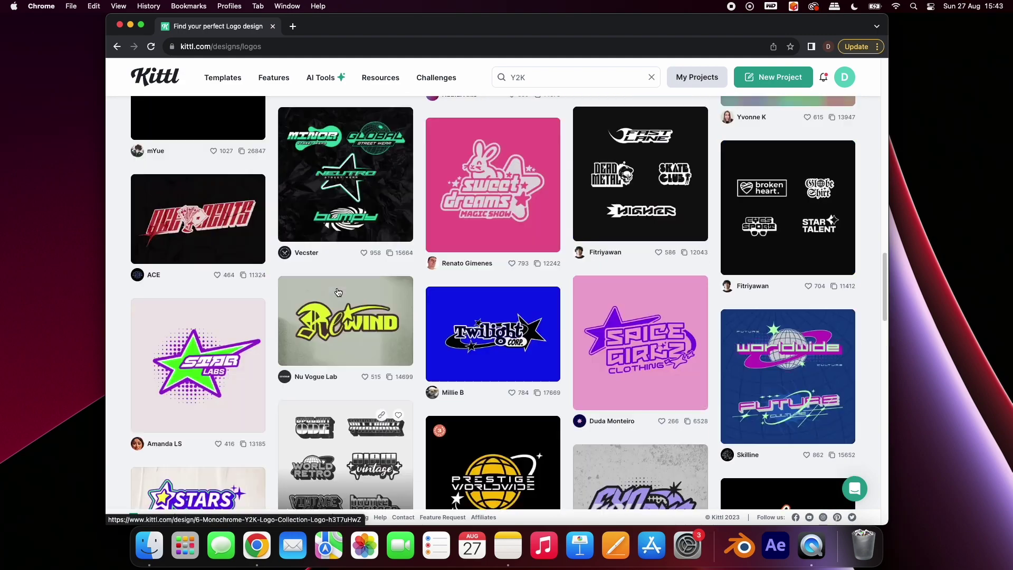
Open the Aero Space design in the editor and change its headline to 'VIRTUAL'.
left_click(226, 112)
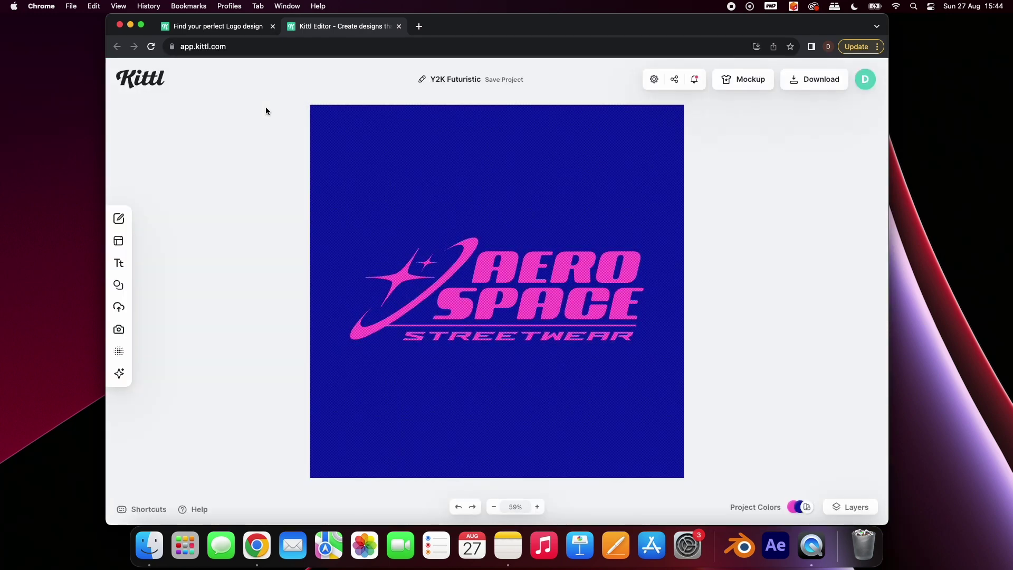
double_click(617, 266)
type("VIRTUAL")
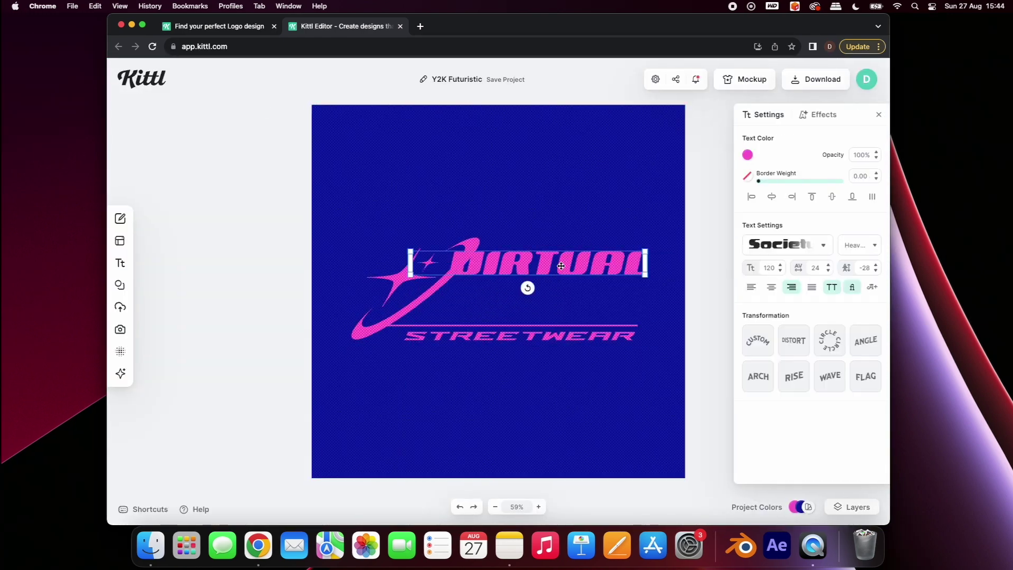
left_click_drag(561, 266, 573, 283)
Duplicate the VIRTUAL line and change the copy to 'THREADS'.
key("super+c")
key("super+v")
double_click(559, 302)
type("T")
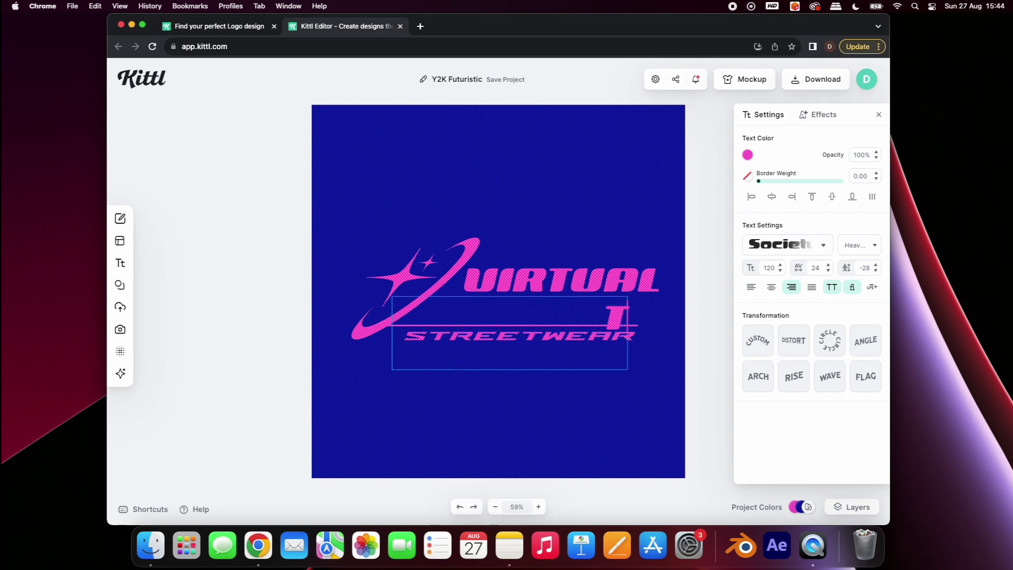
type("HREADS")
left_click(528, 249)
left_click(554, 306)
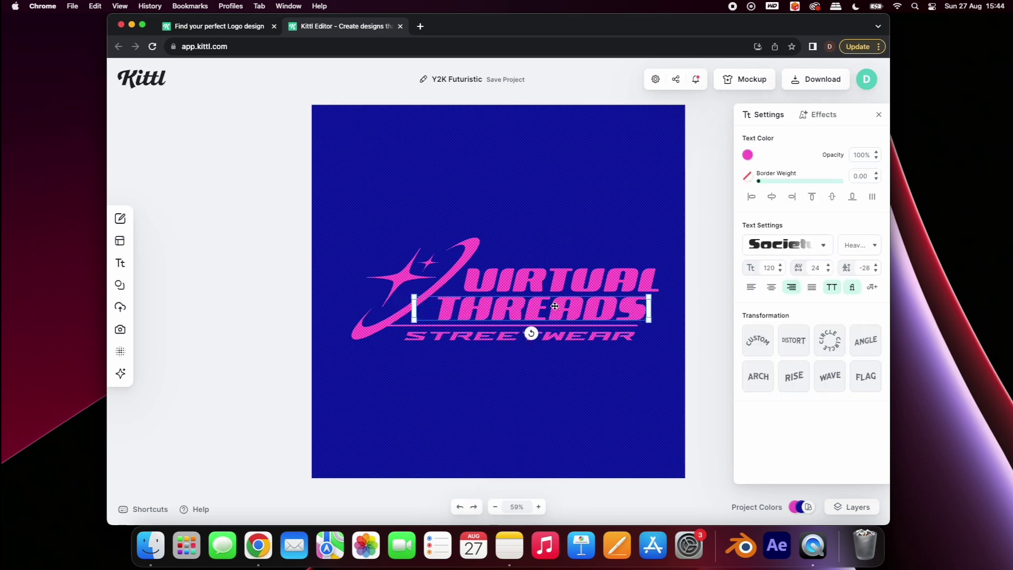
left_click(544, 214)
Replace the star-and-swoosh graphic with a pink Y2K sparkle from Elements > Abstract.
left_click(403, 277)
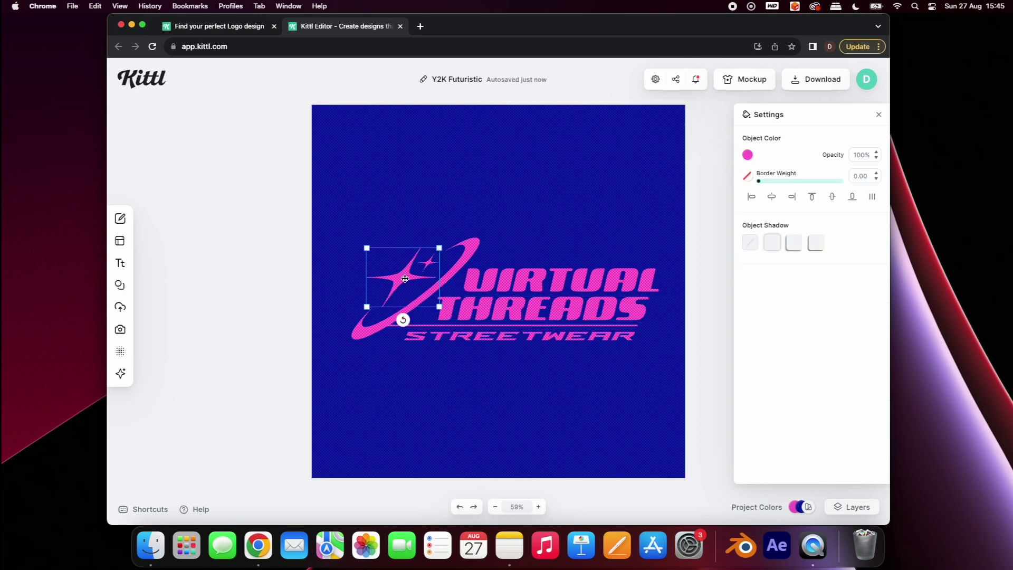
key("BackSpace")
left_click(121, 285)
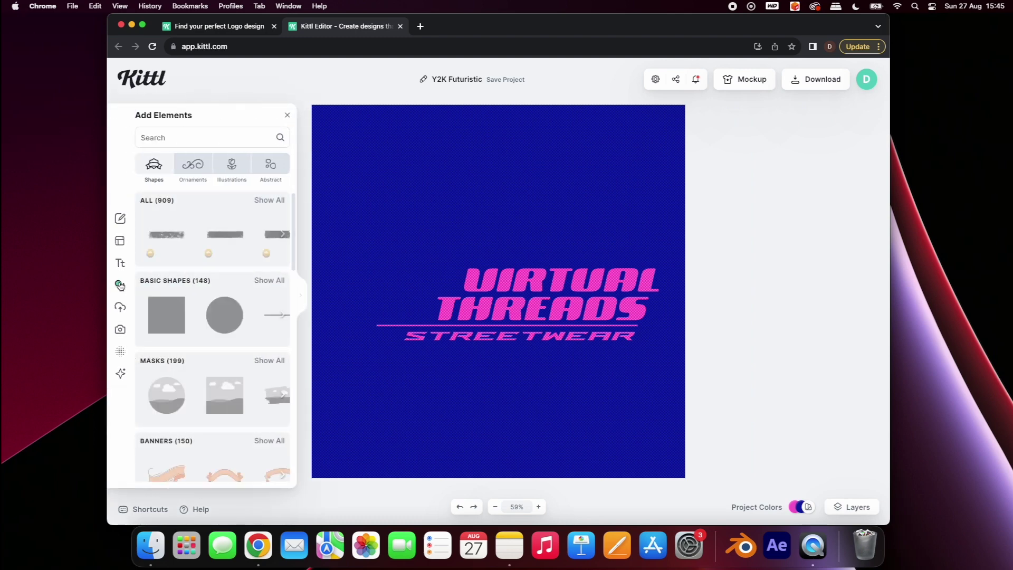
left_click(271, 165)
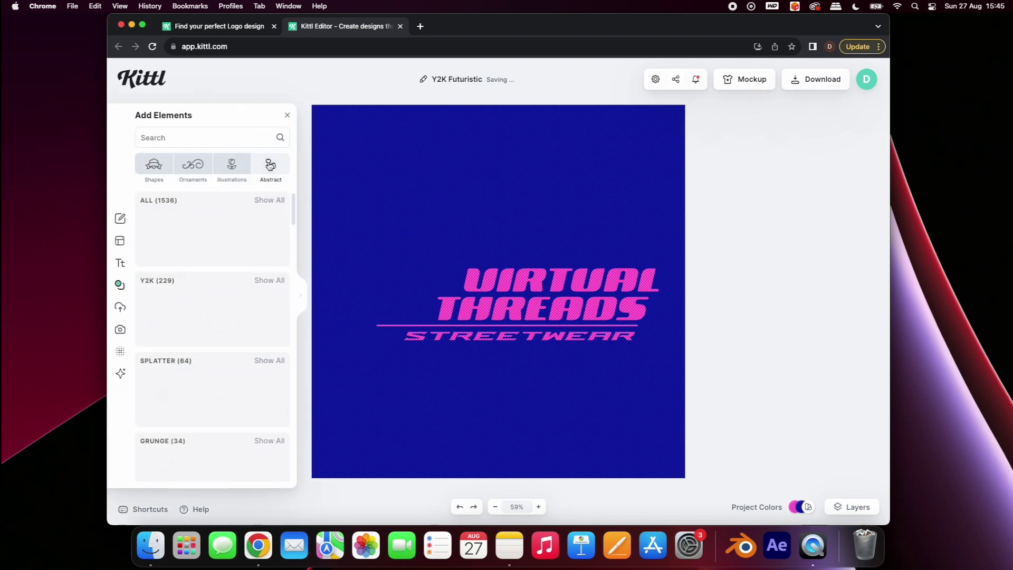
left_click(261, 279)
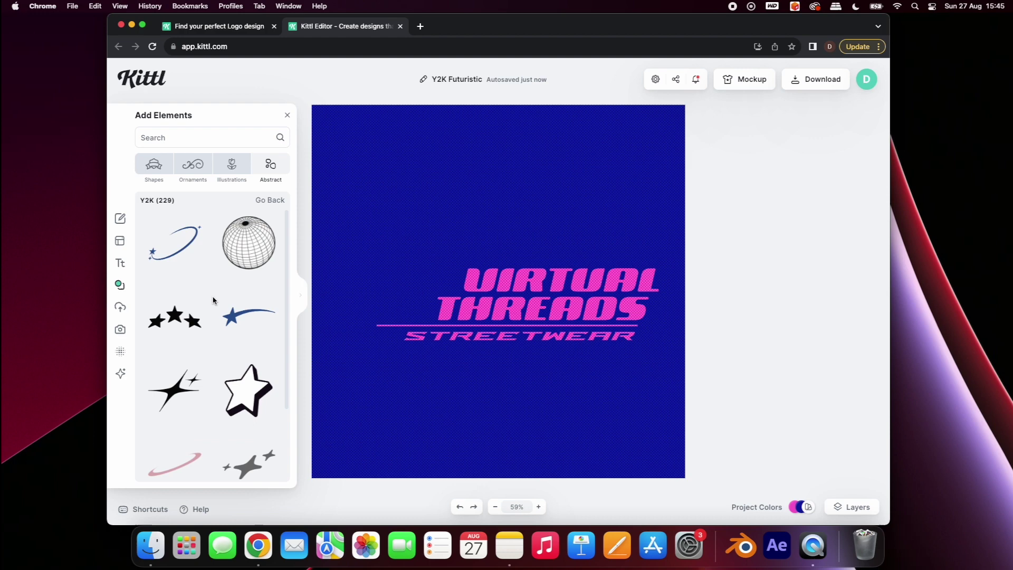
scroll(214, 301, "down", 5)
scroll(213, 301, "down", 2)
left_click(238, 235)
scroll(214, 317, "up", 4)
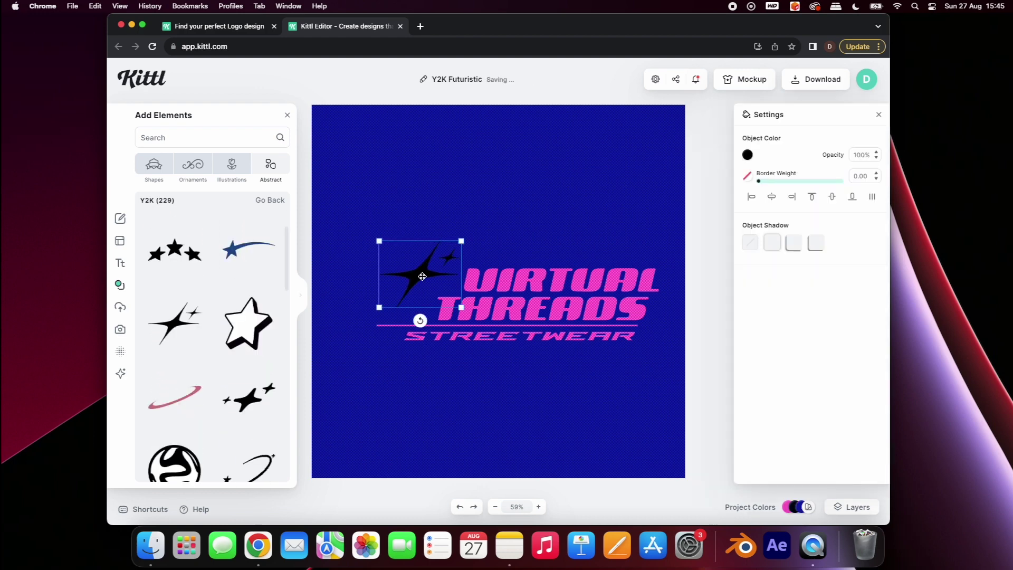
left_click(749, 154)
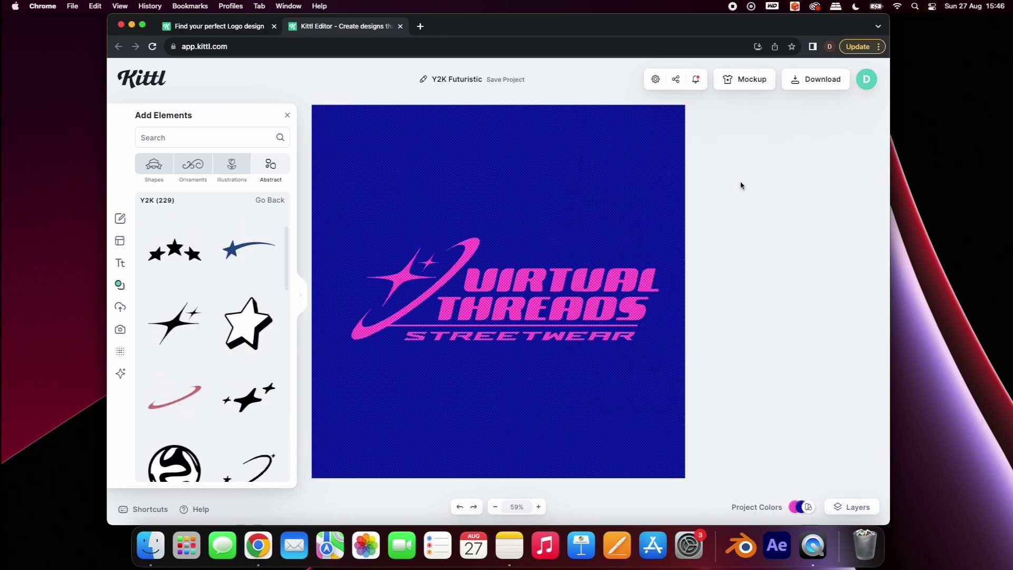
Download the logo as an SVG file and drag it onto the desktop.
left_click(818, 79)
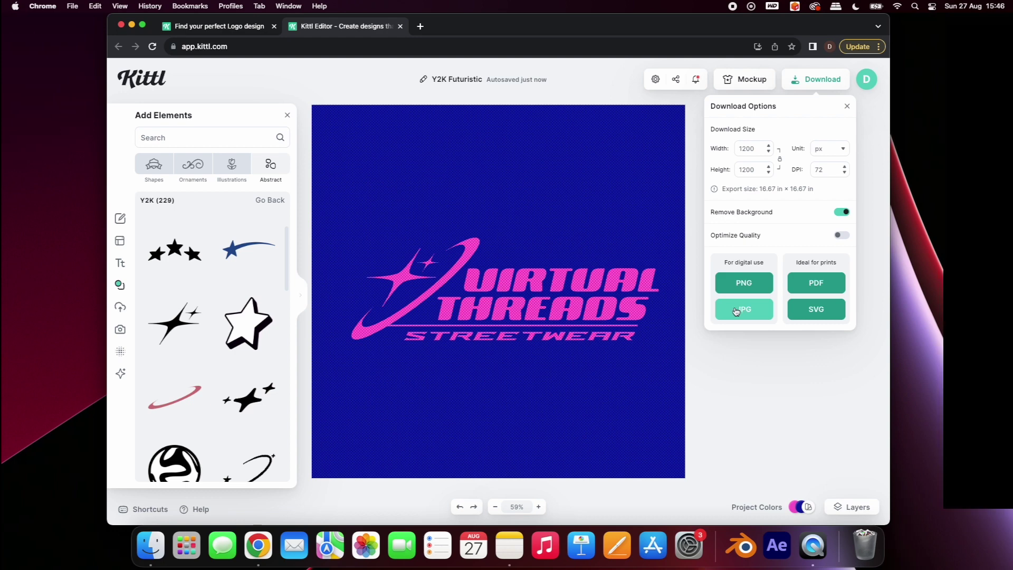
left_click(829, 311)
mouse_move(702, 75)
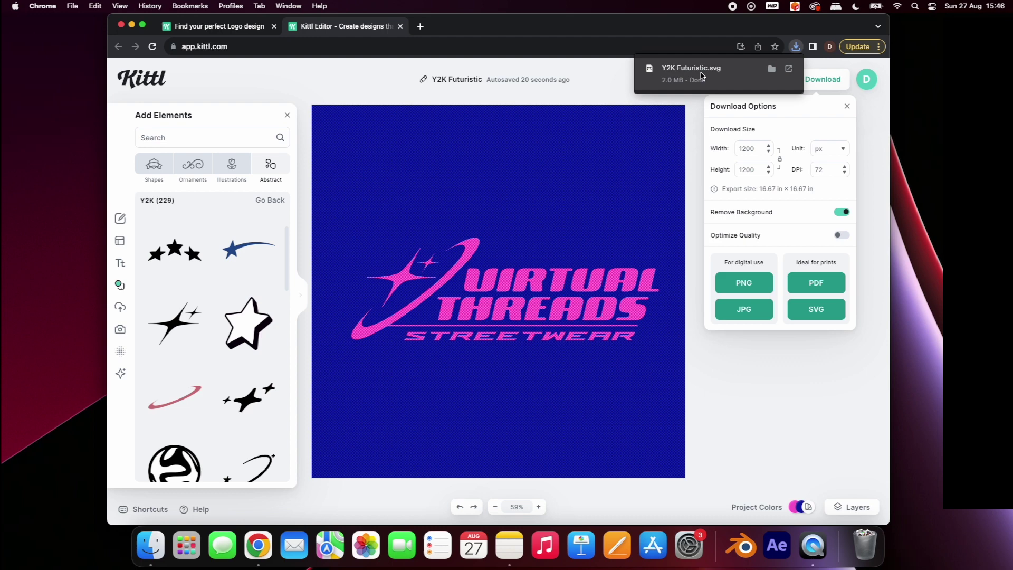
left_click_drag(901, 213, 929, 238)
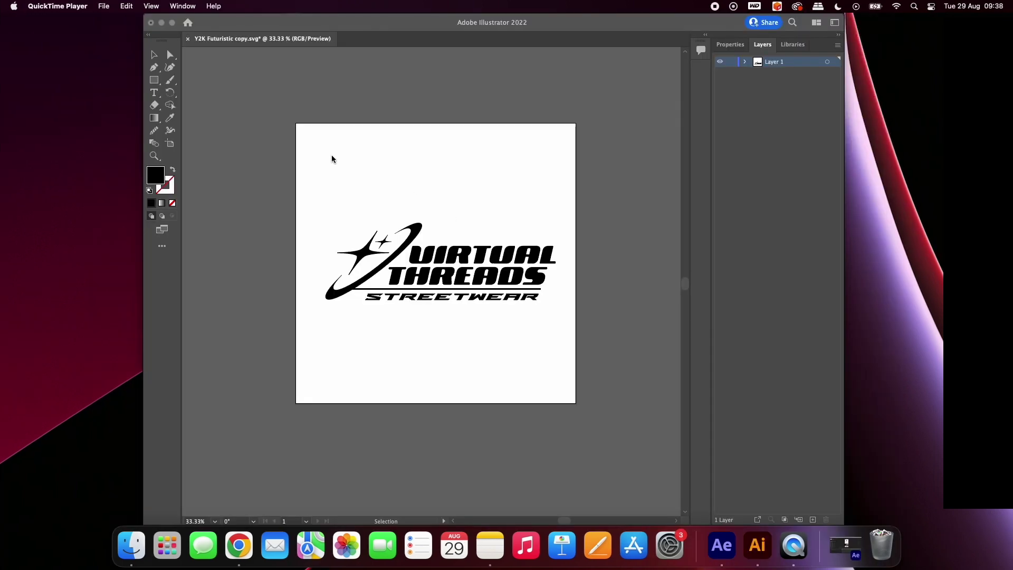
Select the whole logo in Illustrator and start an Export As named 'Logo'.
left_click(332, 154)
left_click_drag(323, 199, 631, 346)
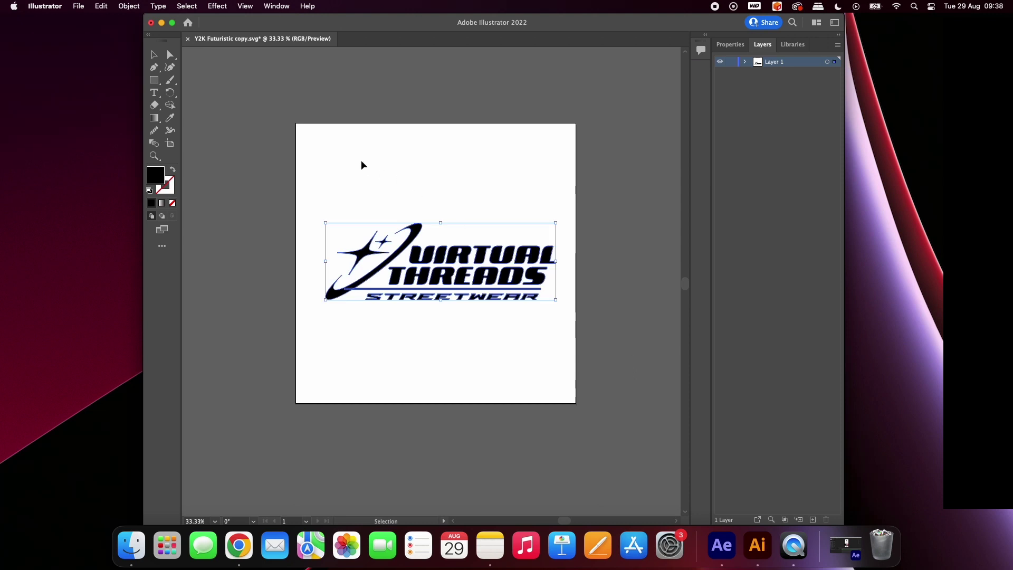
left_click(78, 6)
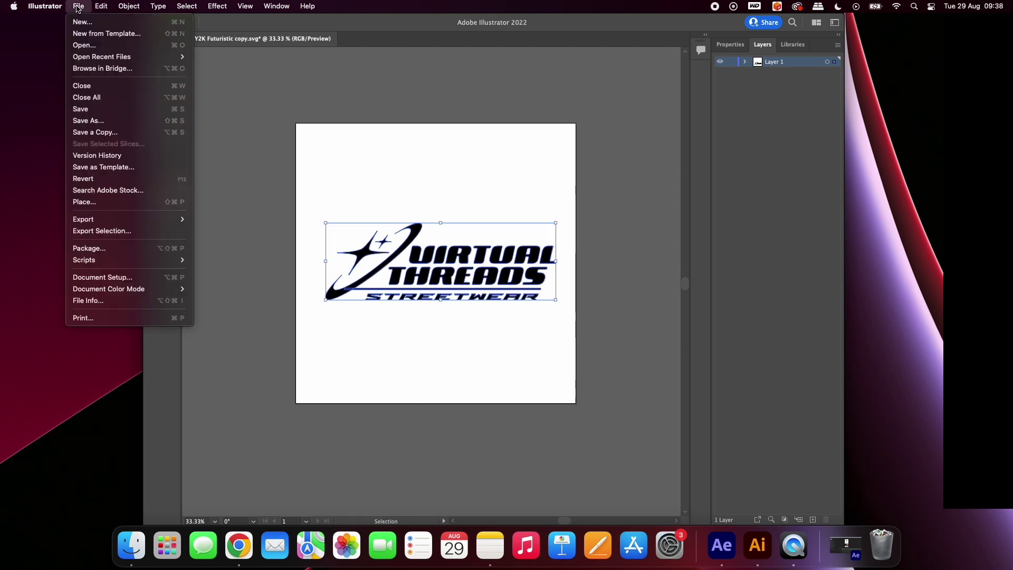
mouse_move(108, 219)
left_click(222, 235)
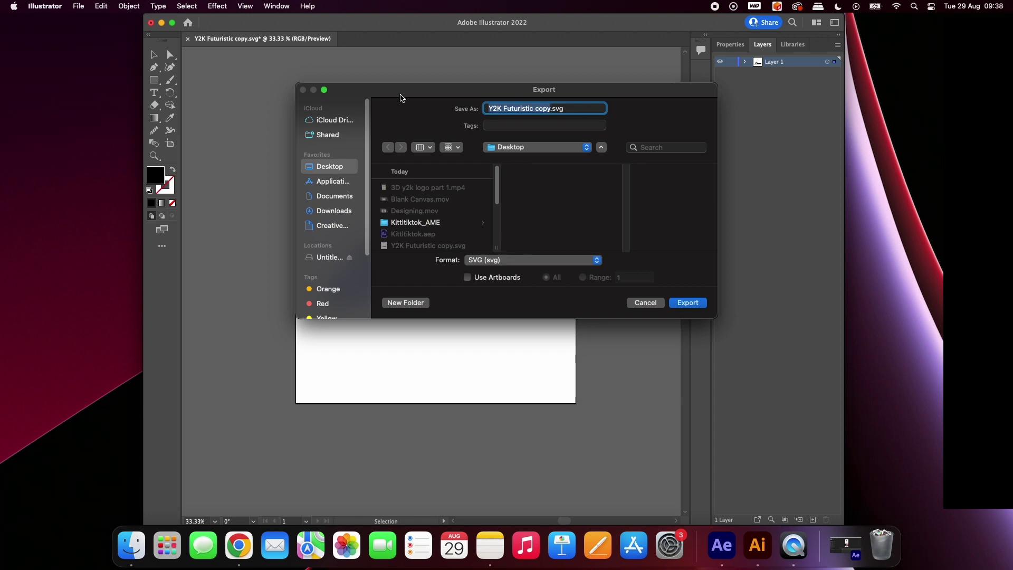
type("Logo Mockup (Blender")
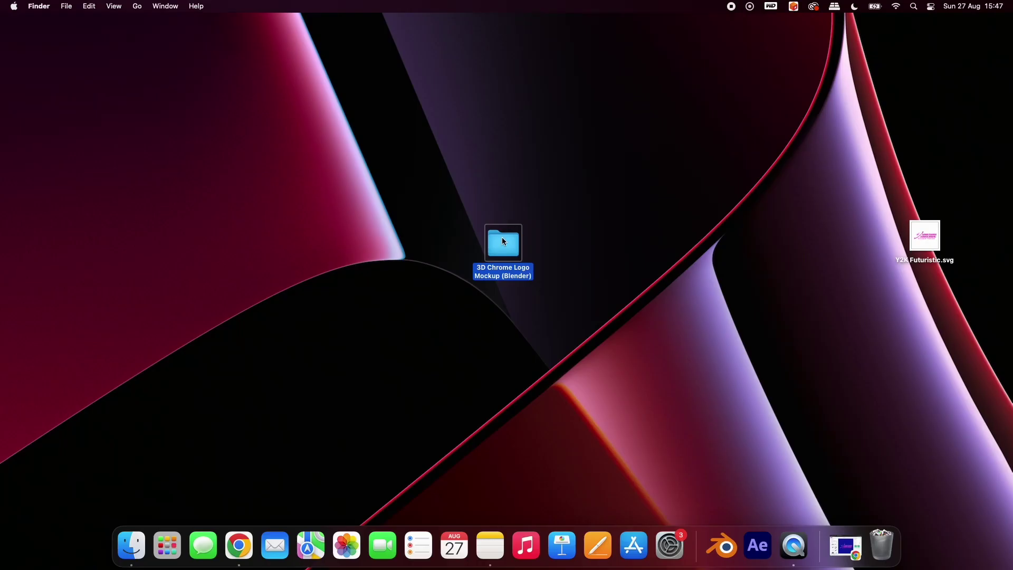
Open the project folder on the Desktop and launch 3D logo.blend in Blender.
double_click(504, 242)
double_click(446, 165)
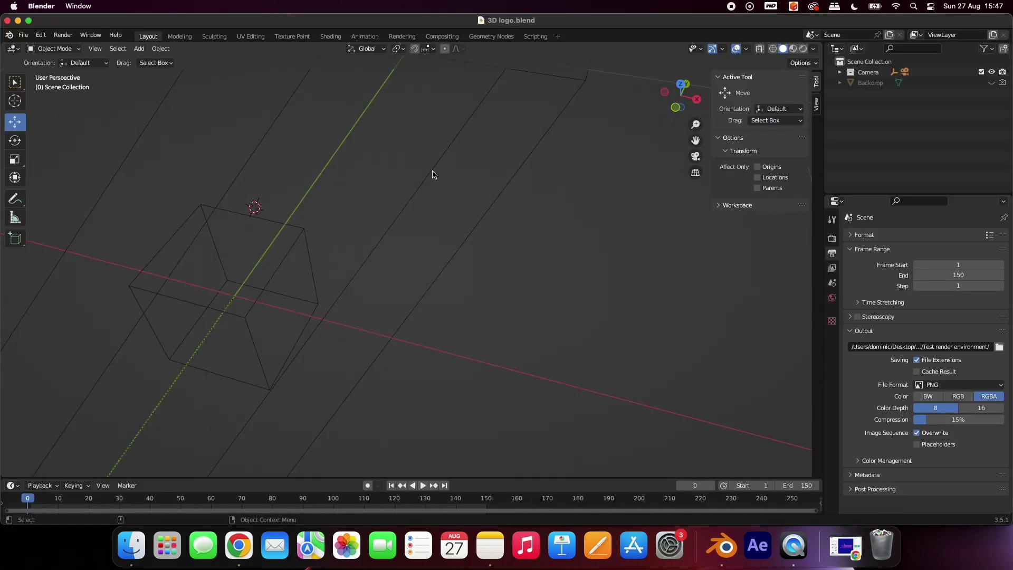
Import Y2K Futuristic.svg from the Desktop as Scalable Vector Graphics.
left_click(23, 35)
mouse_move(53, 179)
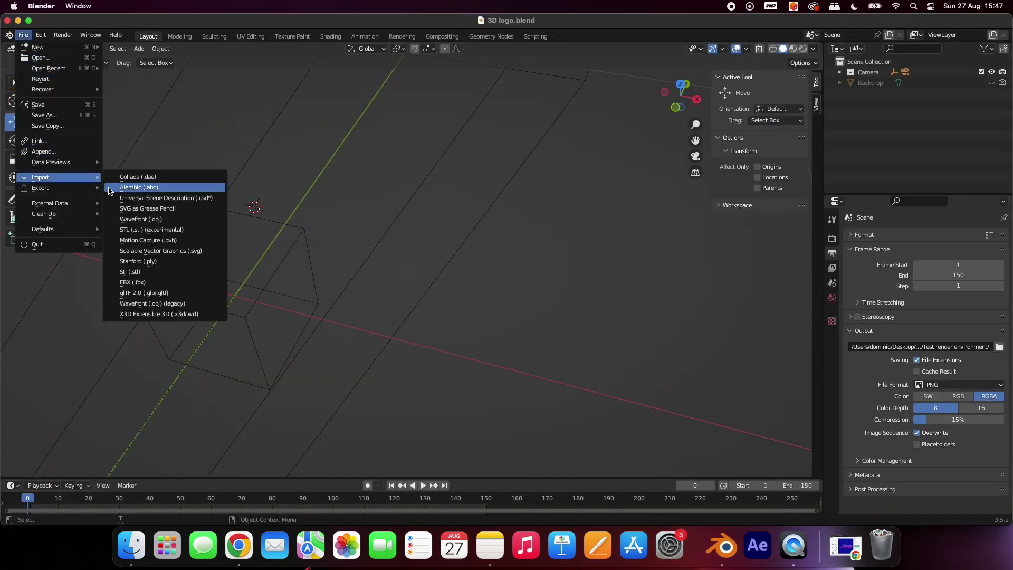
left_click(167, 251)
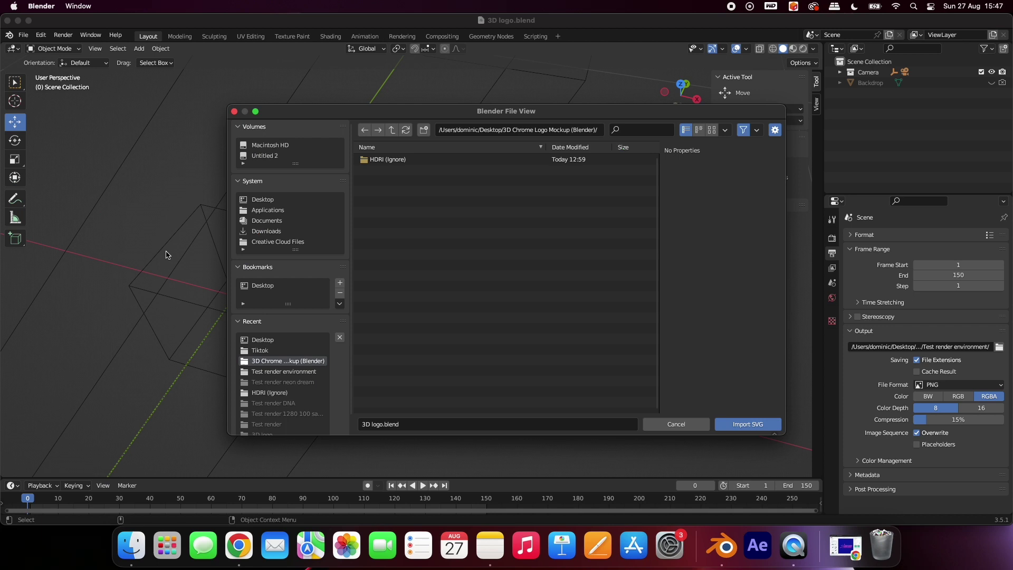
left_click(263, 201)
left_click(401, 180)
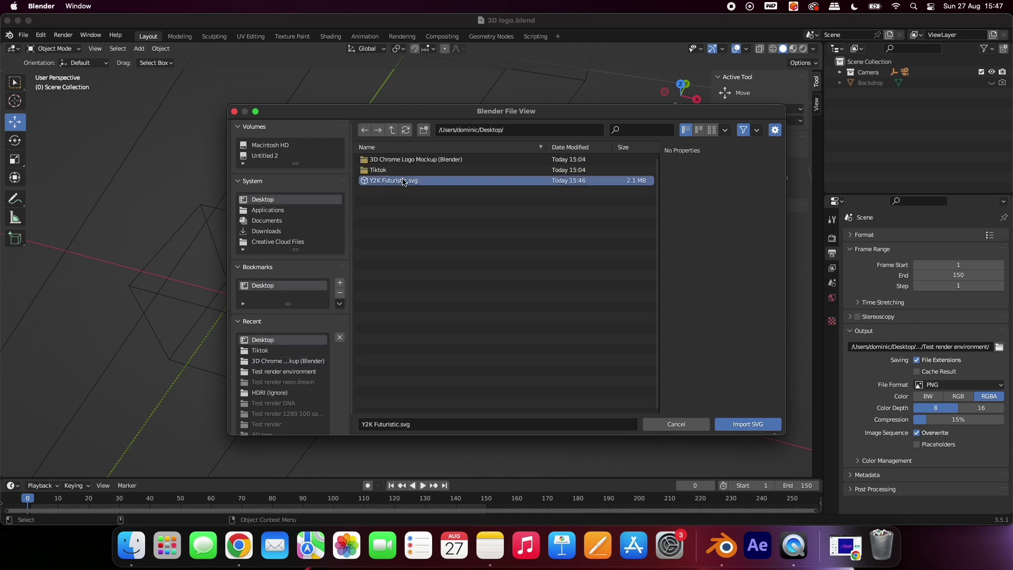
left_click(751, 426)
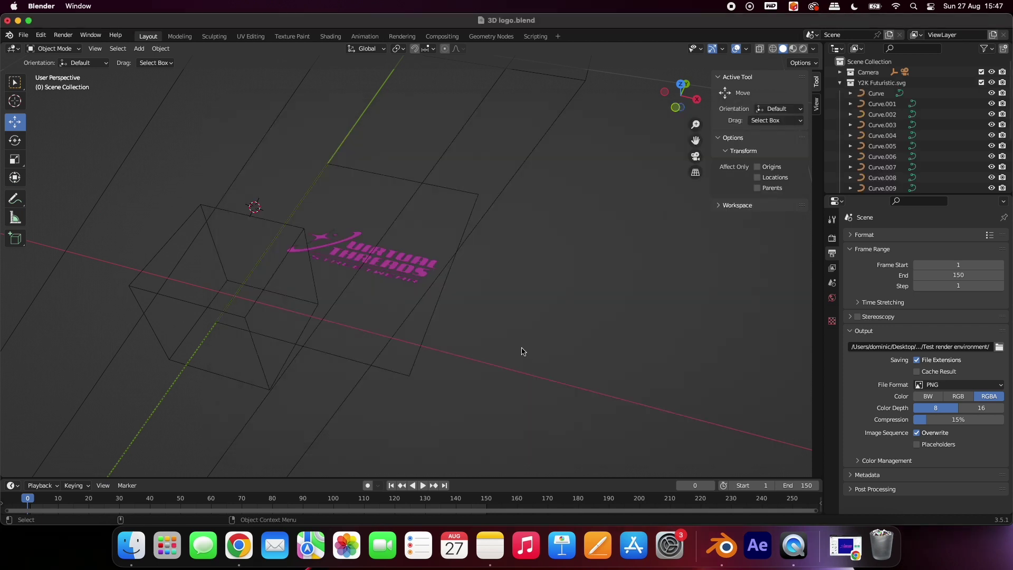
Delete the background rectangle curve, Curve.015.
left_click(437, 302)
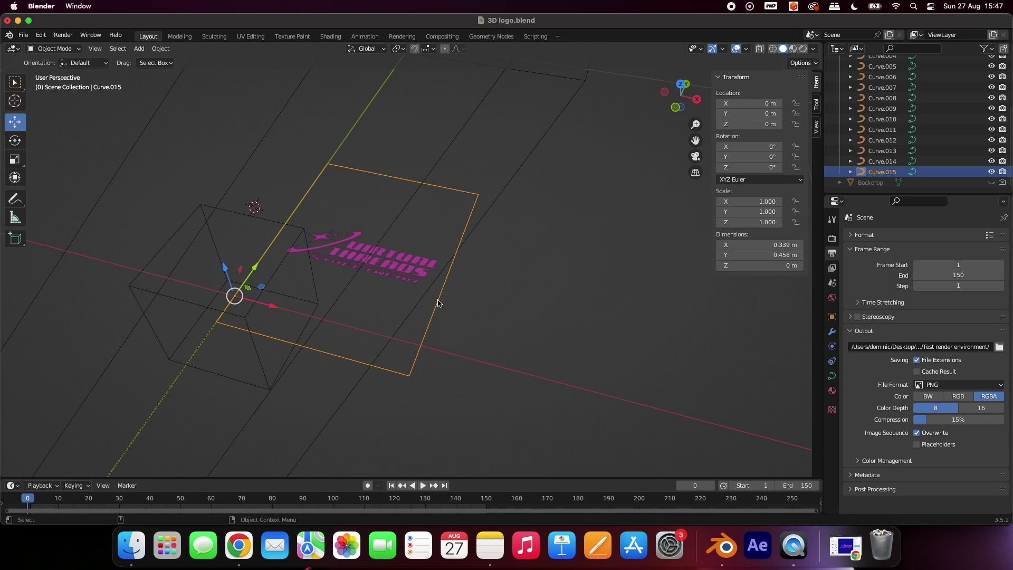
right_click(437, 306)
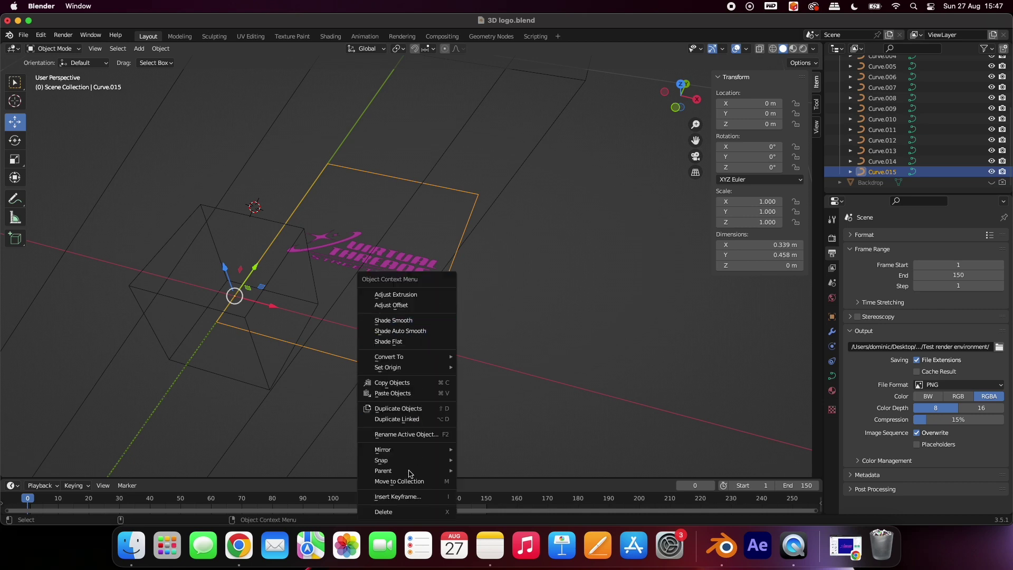
left_click(405, 509)
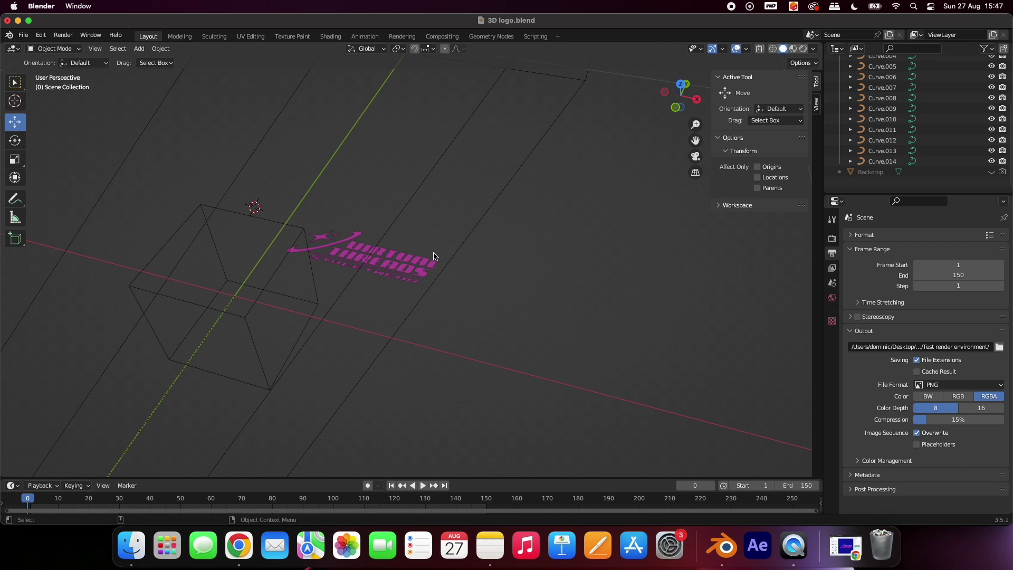
Select all logo curves from Curve through Curve.014 for joining.
left_click(883, 161)
scroll(883, 116, "up", 5)
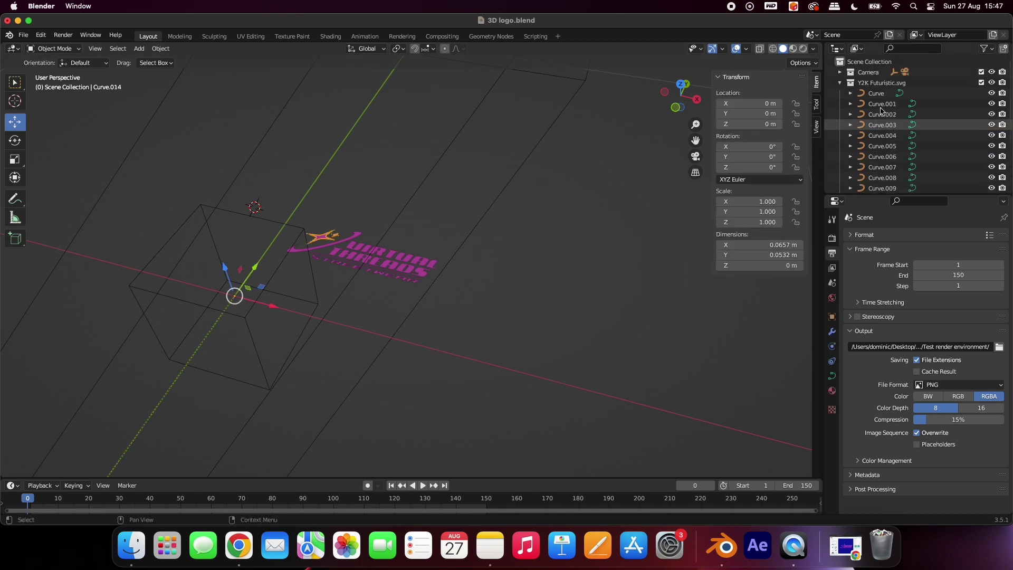
left_click(883, 97, "shift")
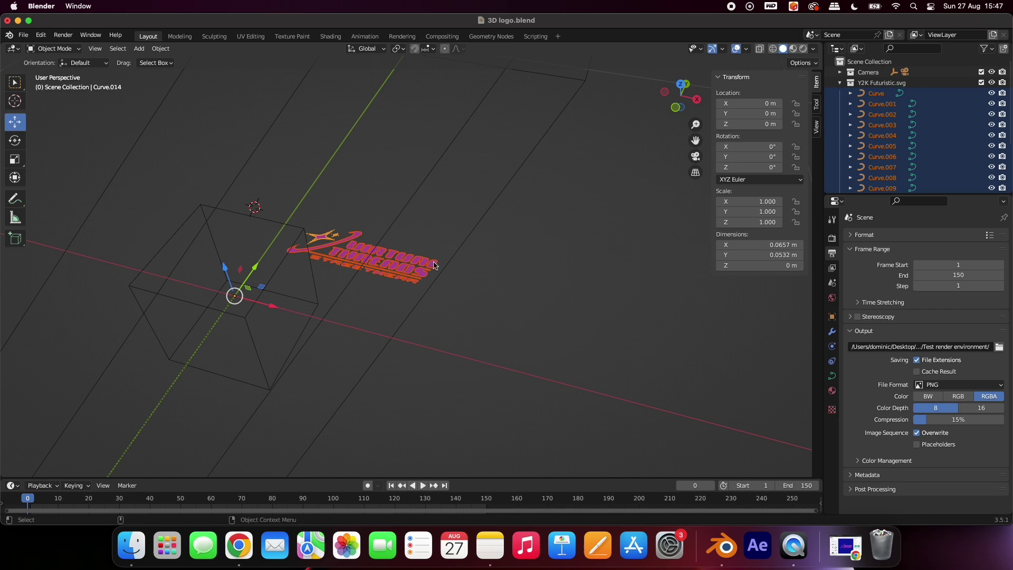
right_click(417, 265)
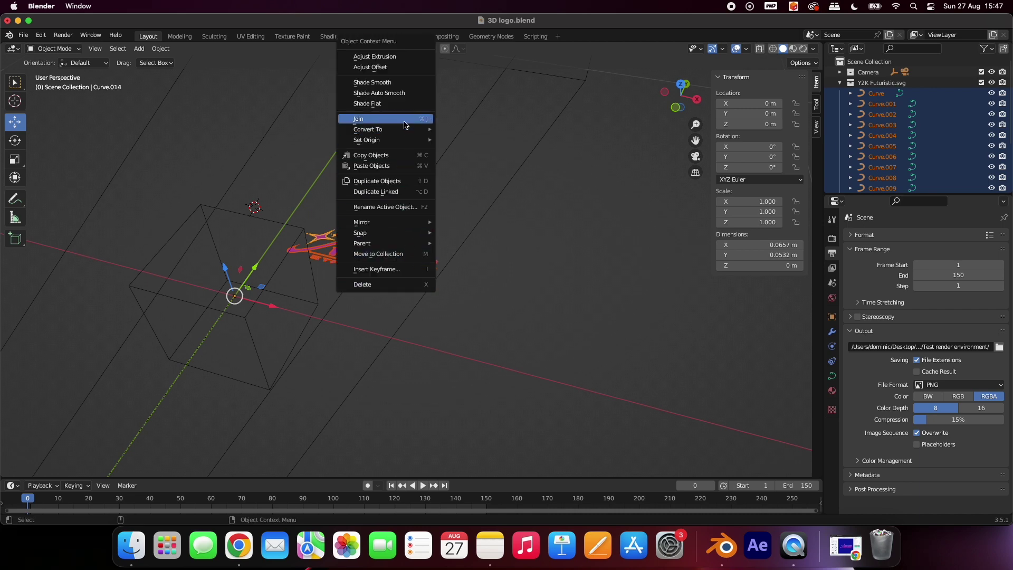
Join the logo curves and set the origin to its centre of mass (surface).
left_click(383, 120)
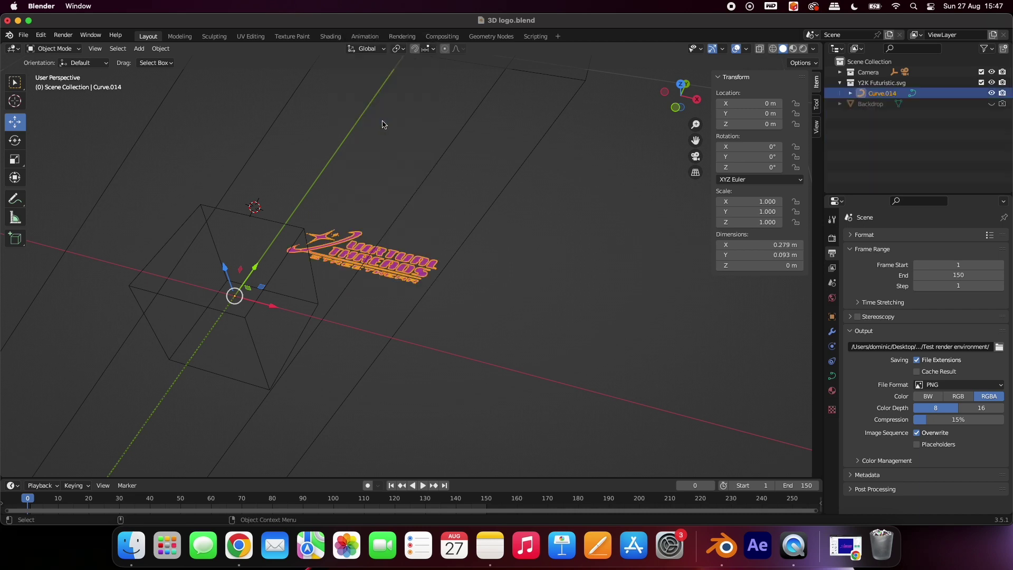
right_click(388, 265)
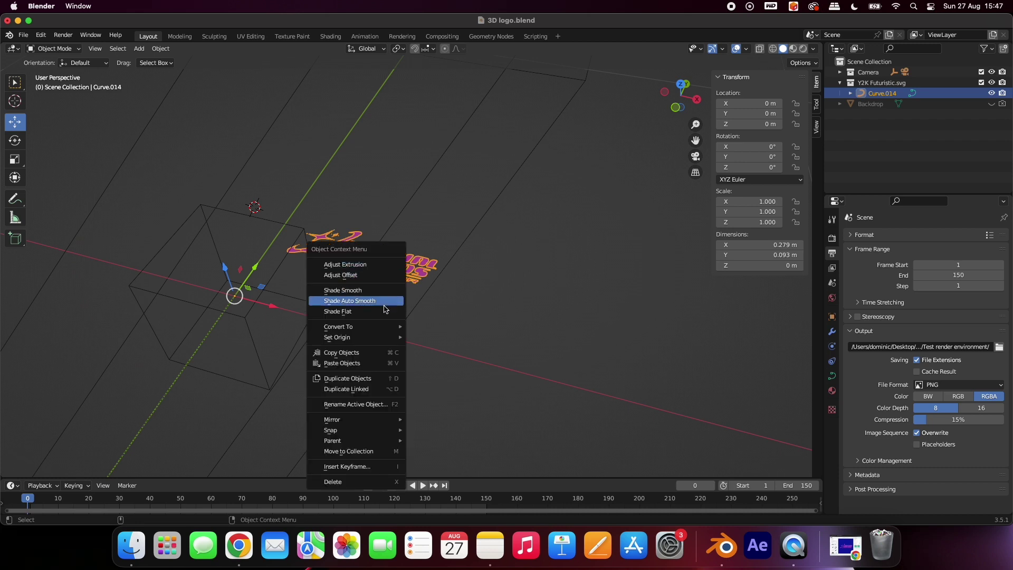
mouse_move(382, 339)
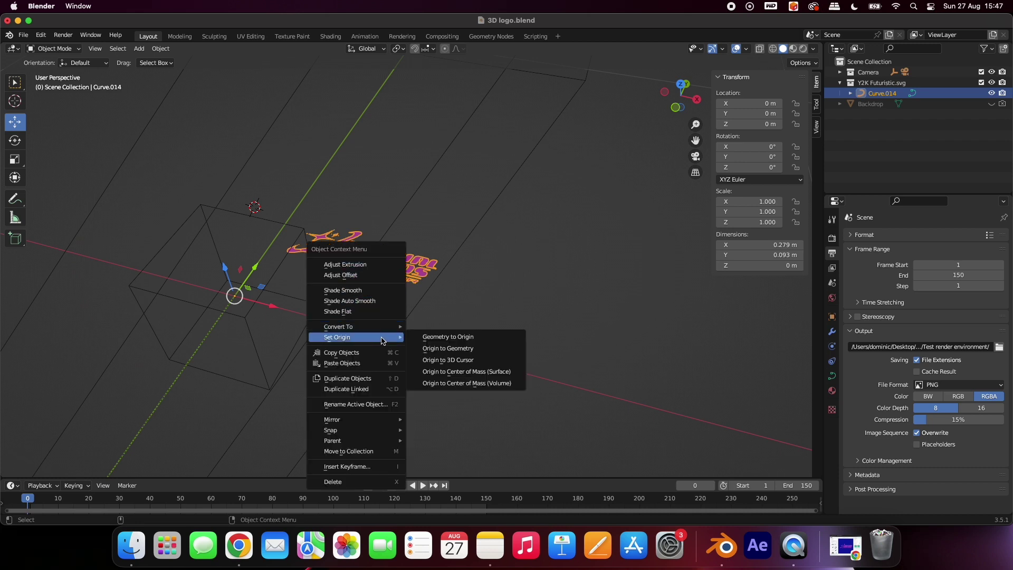
left_click(453, 373)
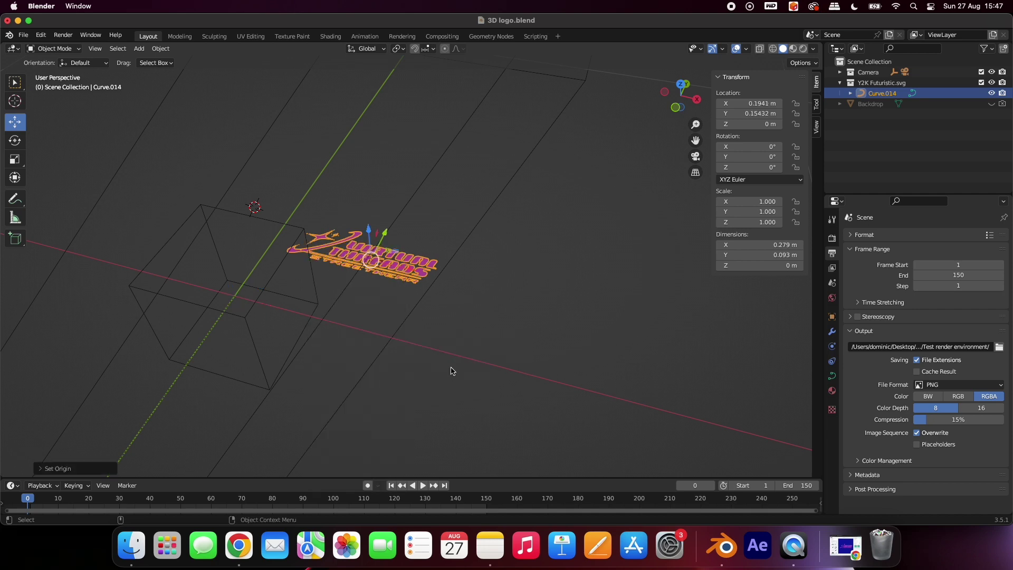
Set the logo's Location X and Y to 0 m and Rotation X to 90°.
double_click(753, 104)
type("0")
key("Return")
double_click(759, 114)
type("0")
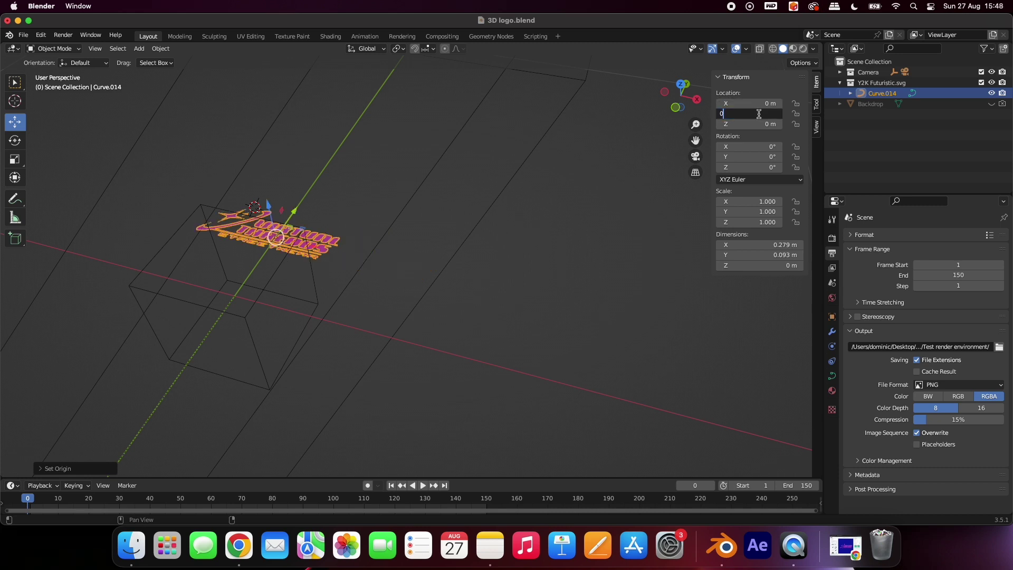
key("Return")
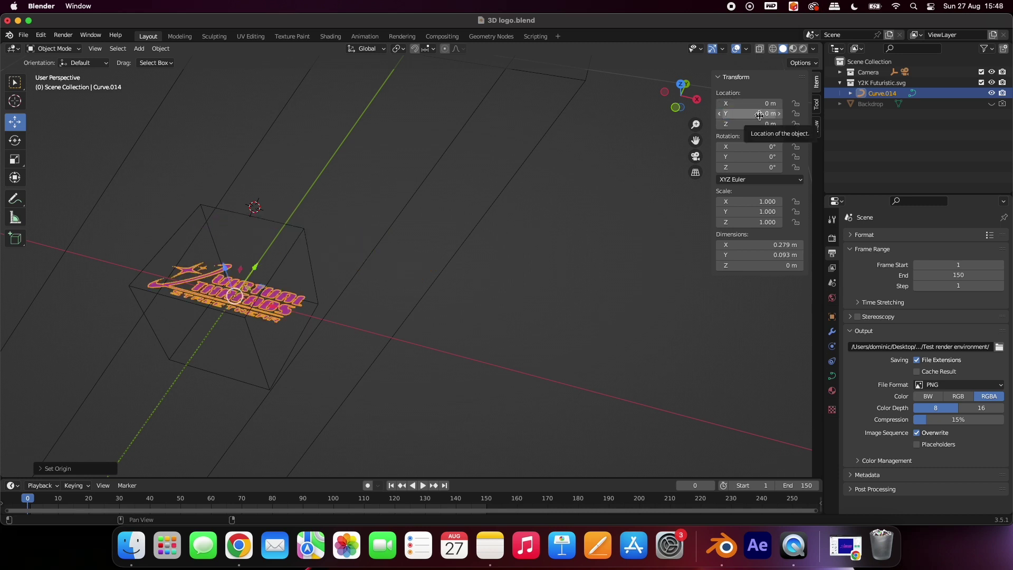
double_click(759, 147)
type("9")
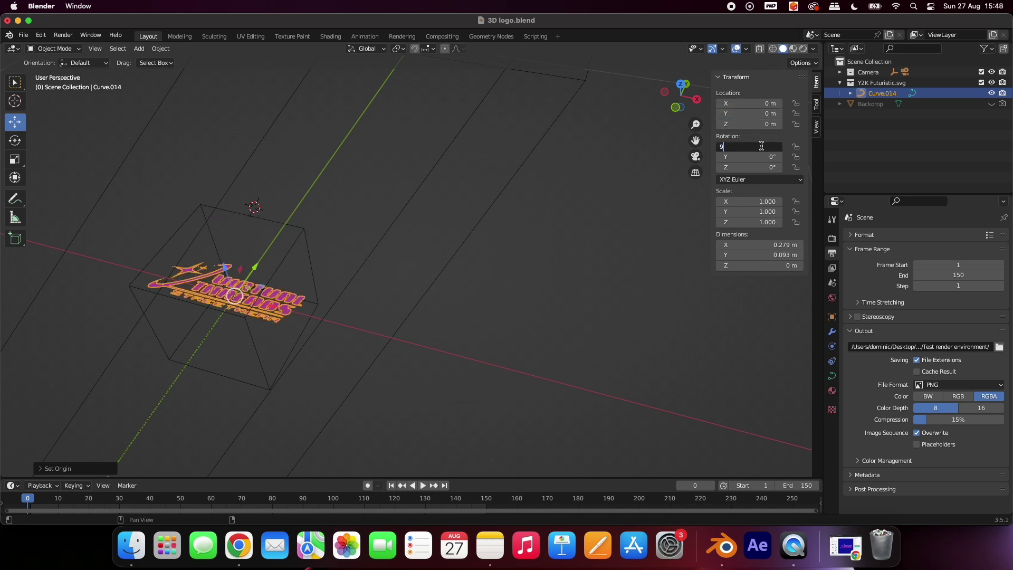
type("0")
key("Return")
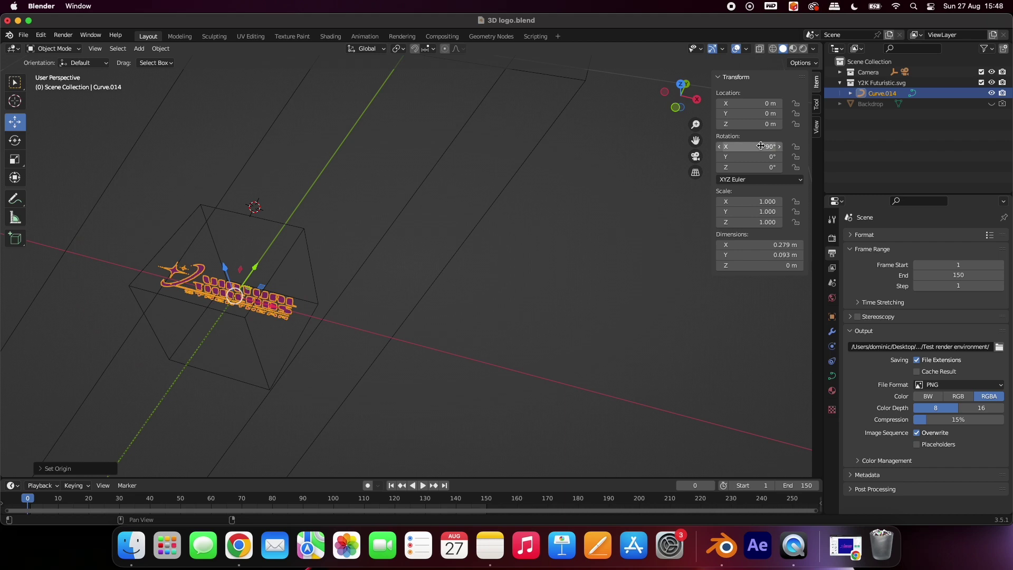
Switch to camera view, then play and stop the animation preview.
left_click(696, 157)
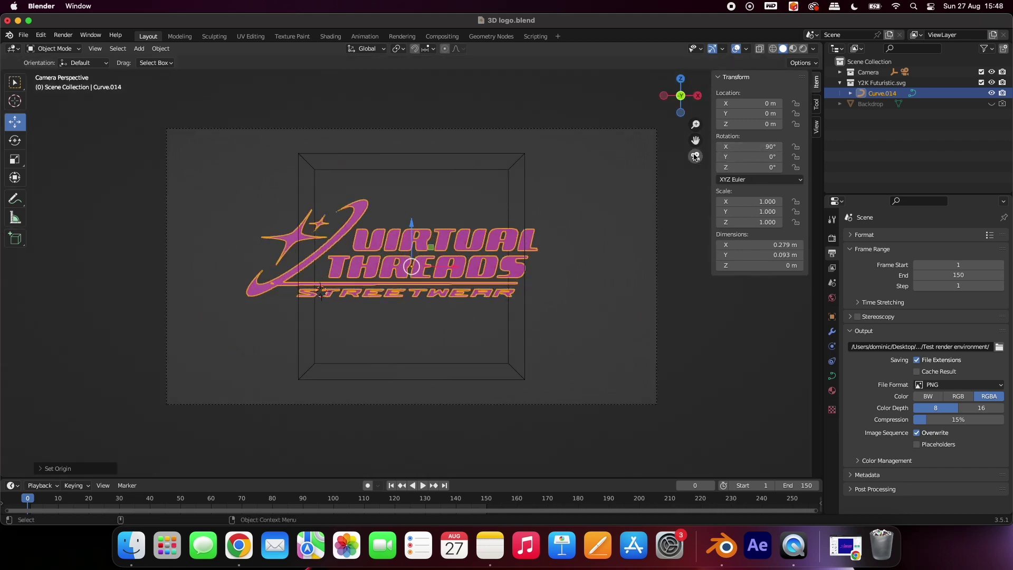
key("space")
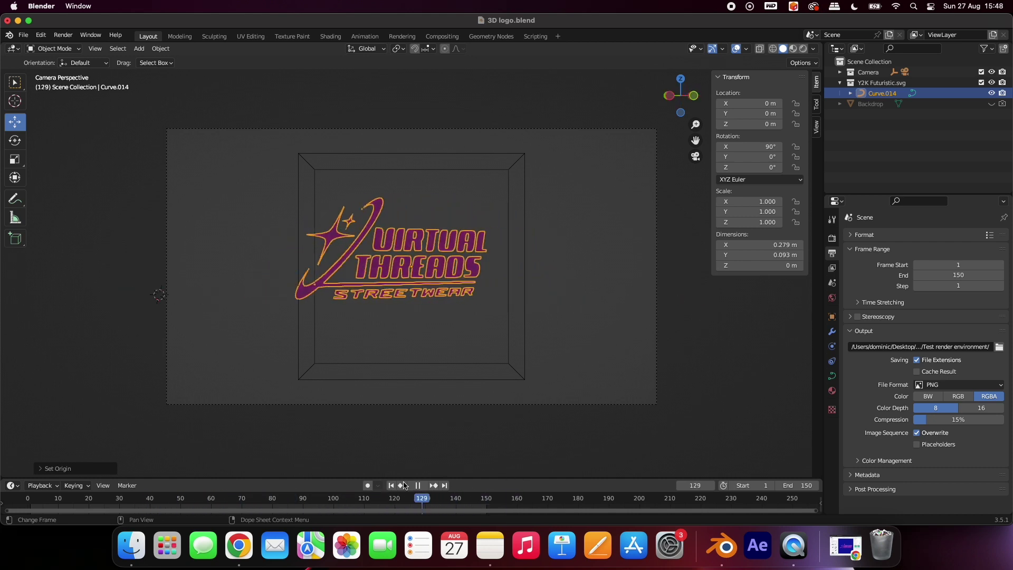
key("Escape")
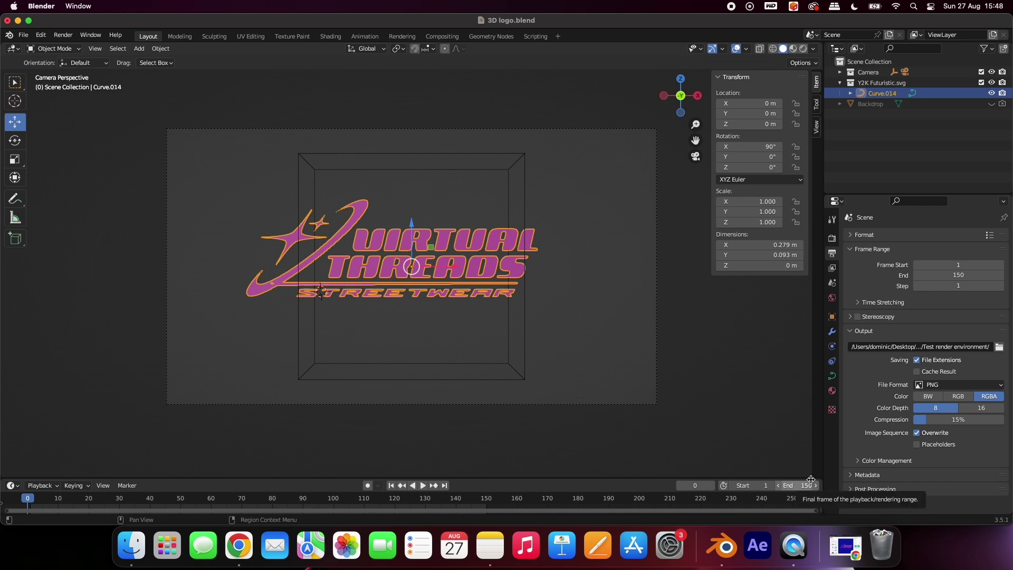
Set the logo curve's Geometry Extrude to 0.007 m and preview the rotation.
left_click(832, 376)
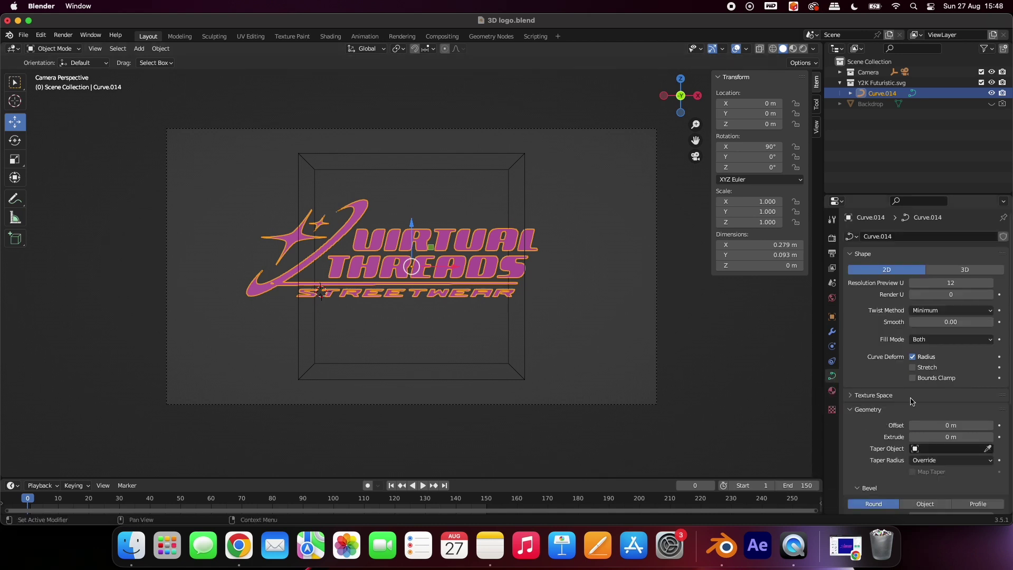
left_click(950, 440)
type("0.007")
key("Return")
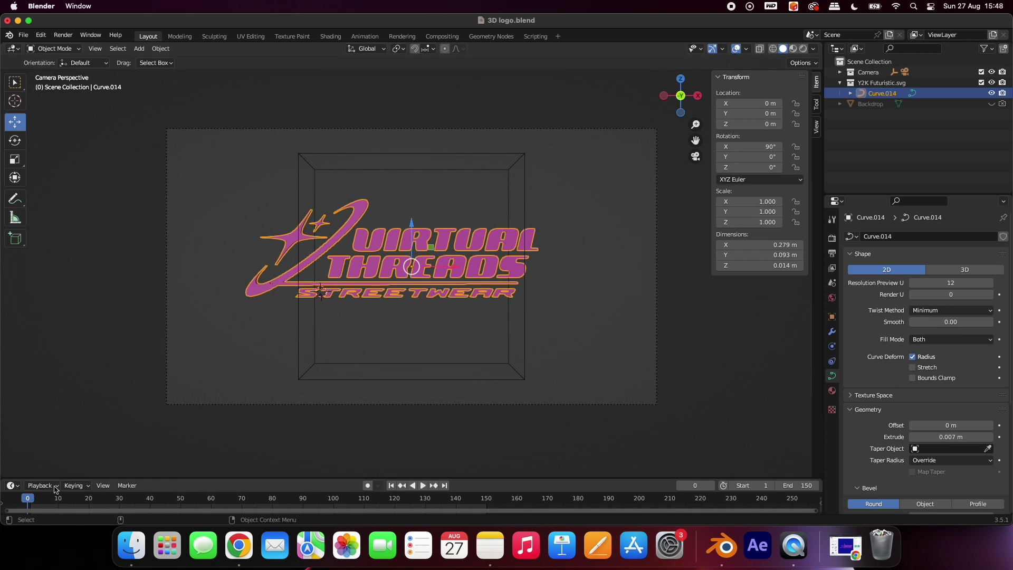
key("space")
key("space")
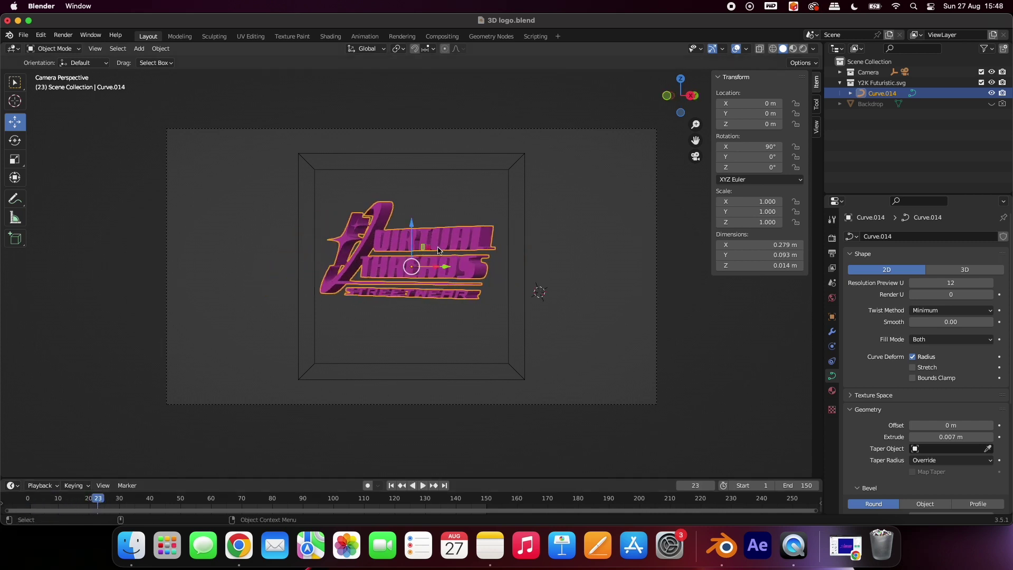
Set the curve's Bevel depth to 0.0004 m.
scroll(856, 432, "down", 5)
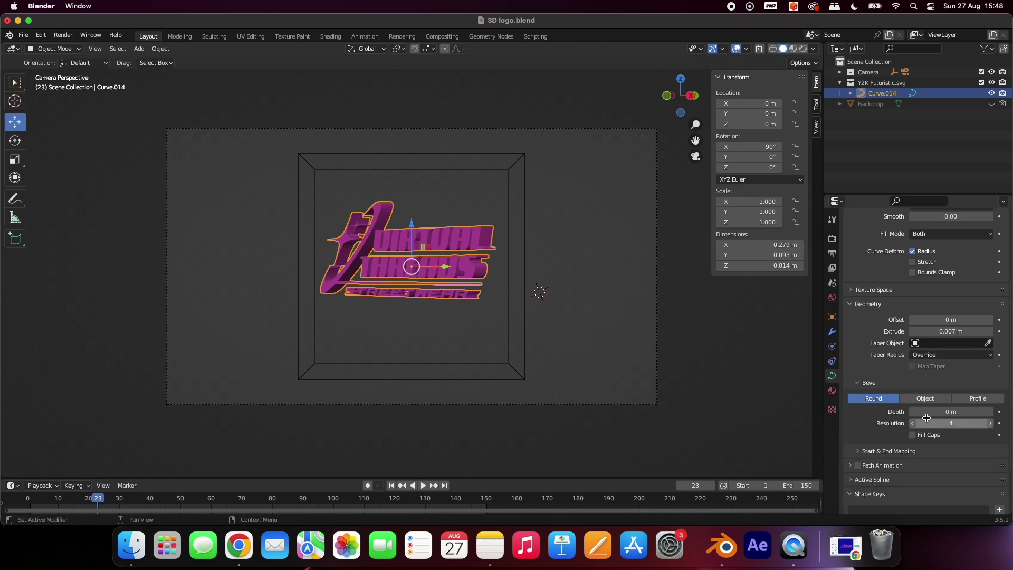
left_click(950, 412)
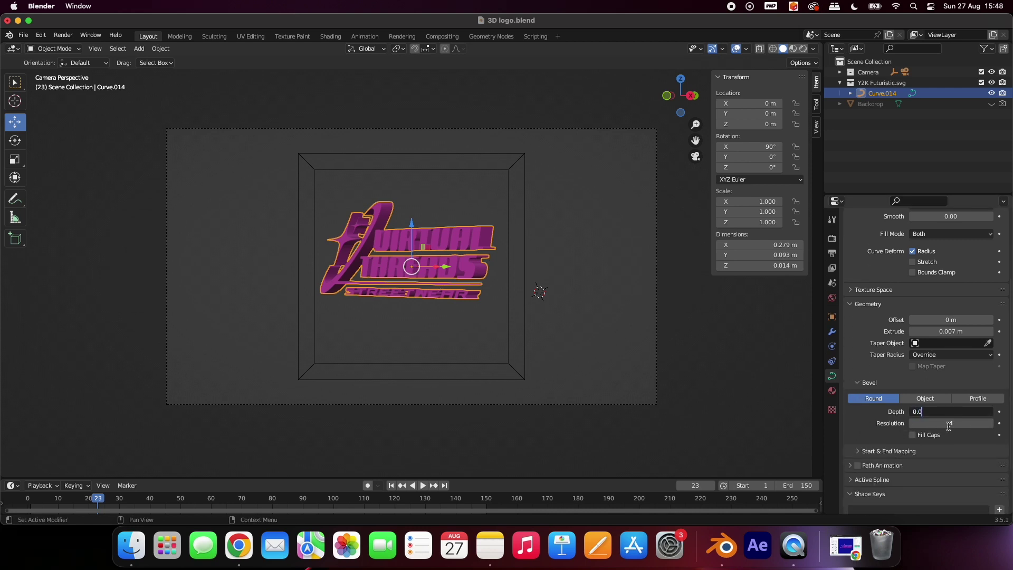
type("0.0004")
key("Return")
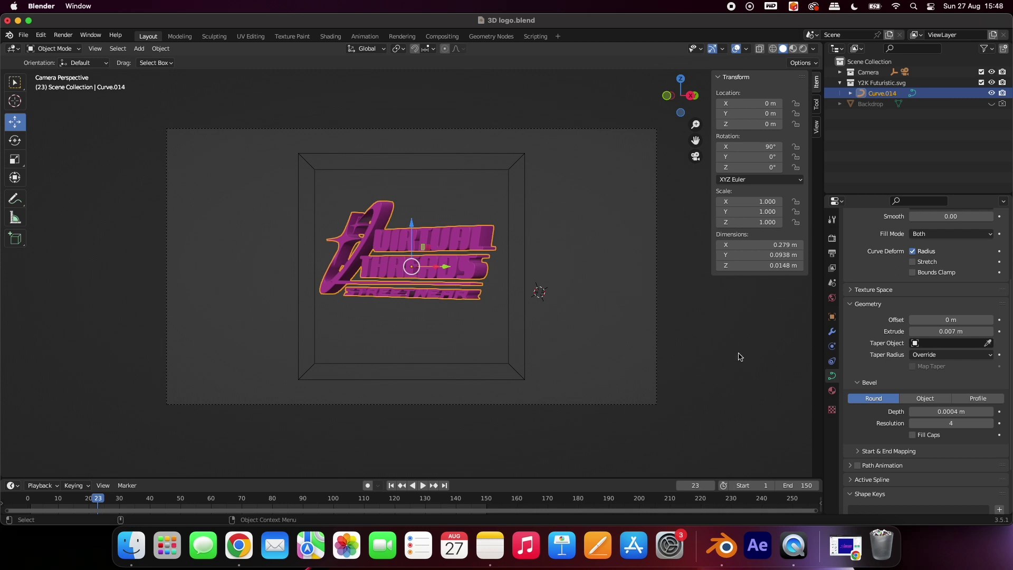
Replace SVGMat.002 with a new material set to Metallic 1 and Roughness 0.15.
left_click(833, 392)
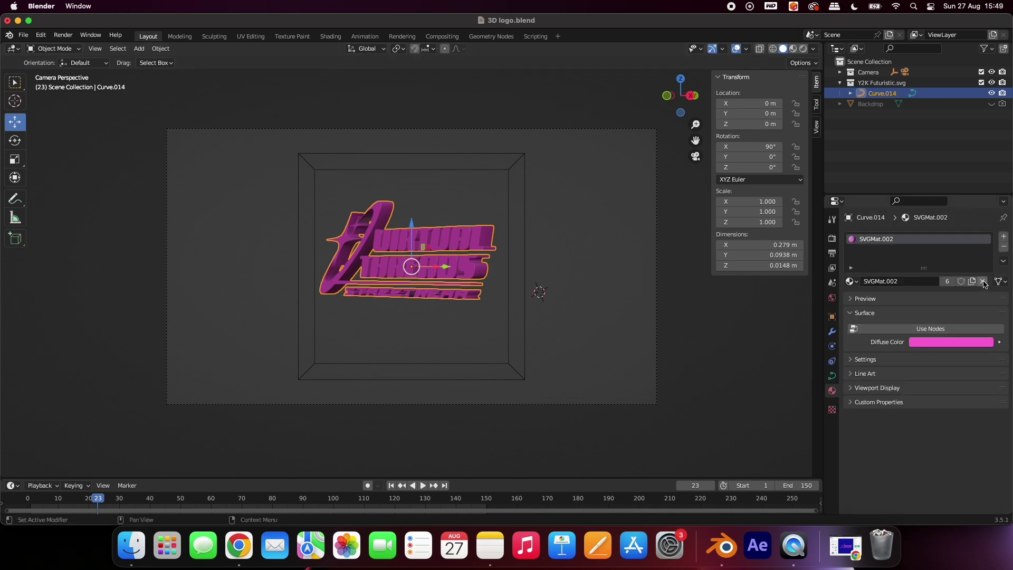
left_click(984, 282)
left_click(923, 284)
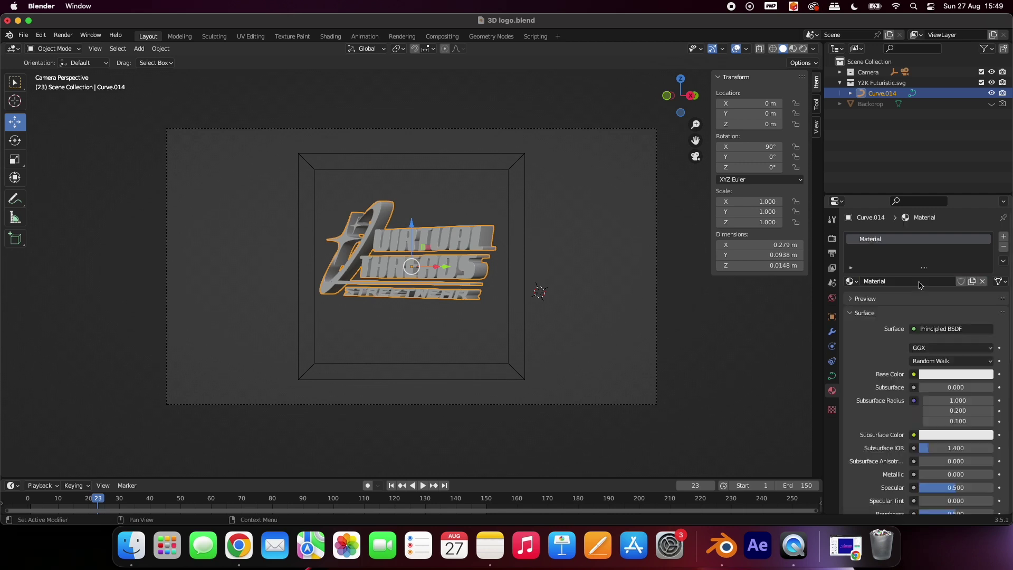
scroll(876, 362, "down", 3)
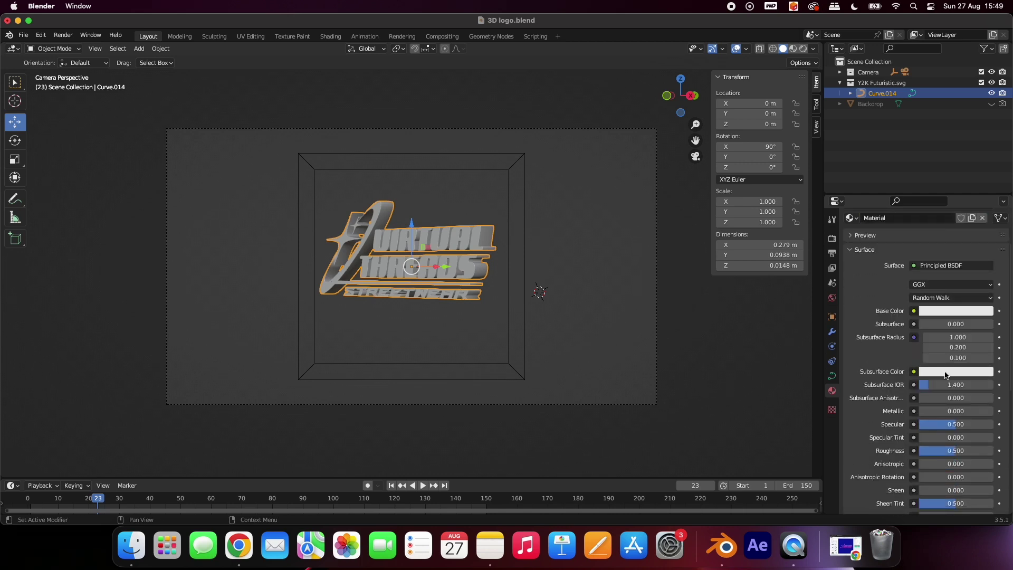
left_click(946, 412)
key("Return")
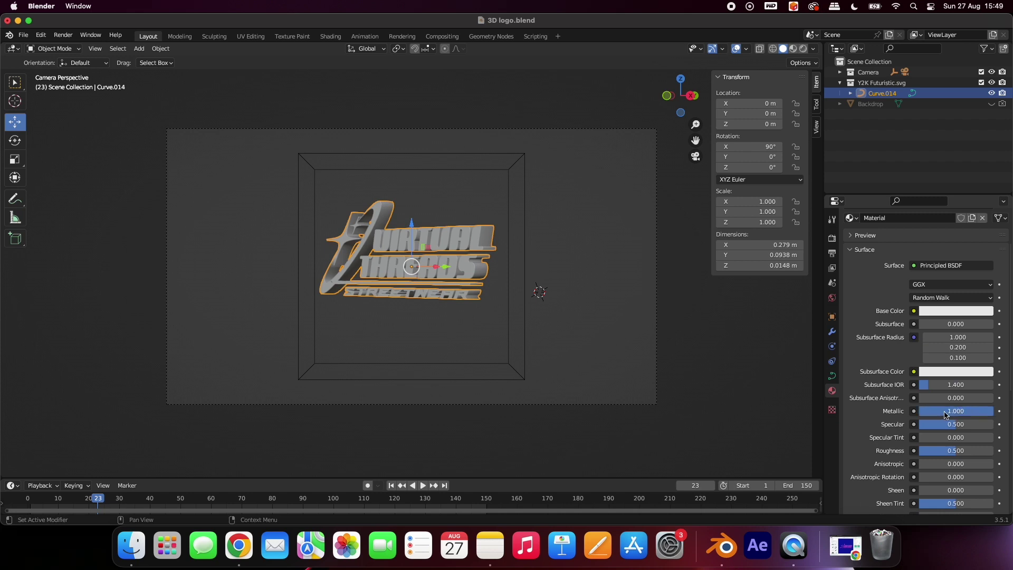
scroll(946, 416, "down", 3)
left_click(947, 388)
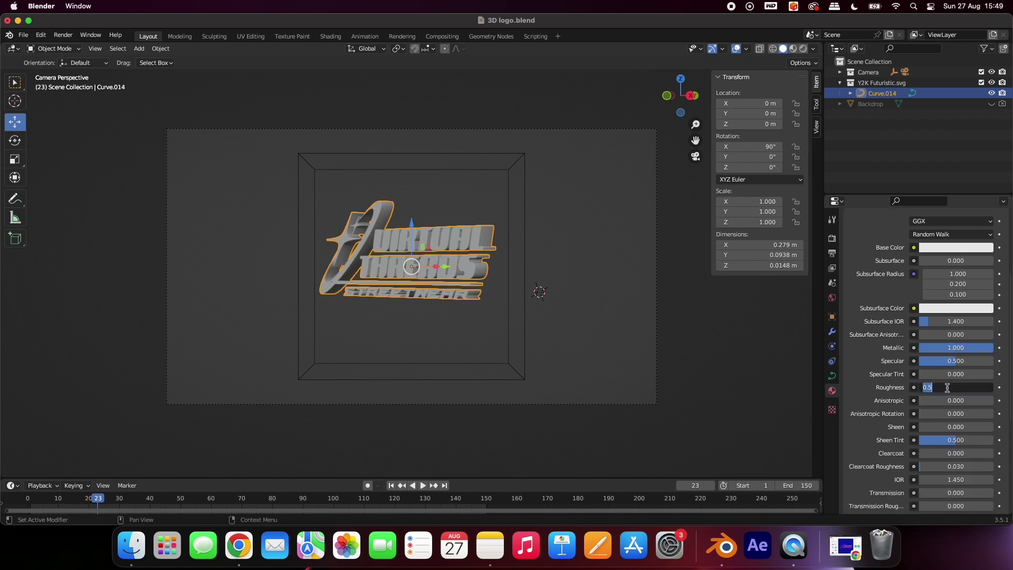
key("Return")
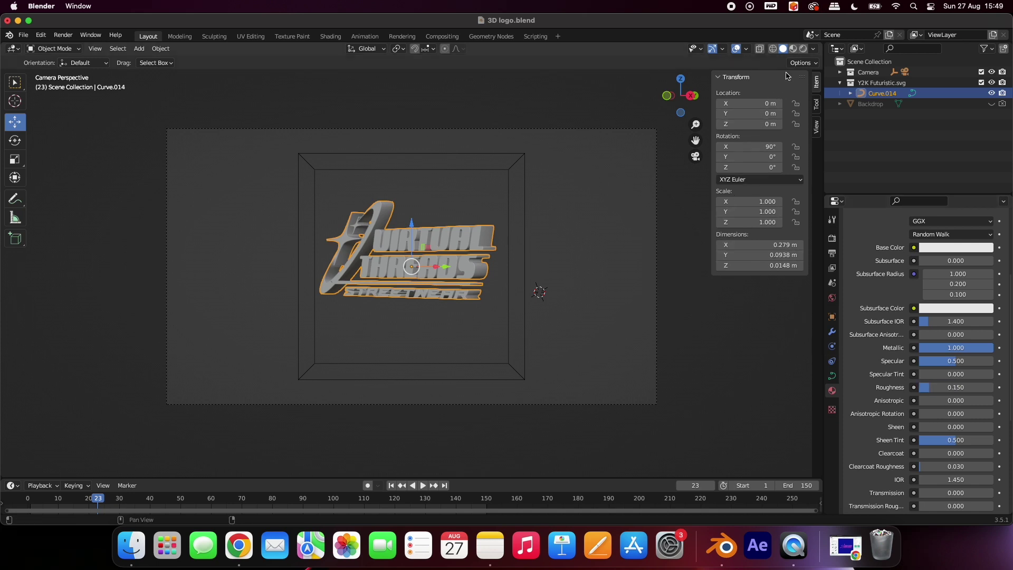
Switch to Rendered shading and check the chrome logo at frames 58, 114, then back near 57.
left_click(803, 48)
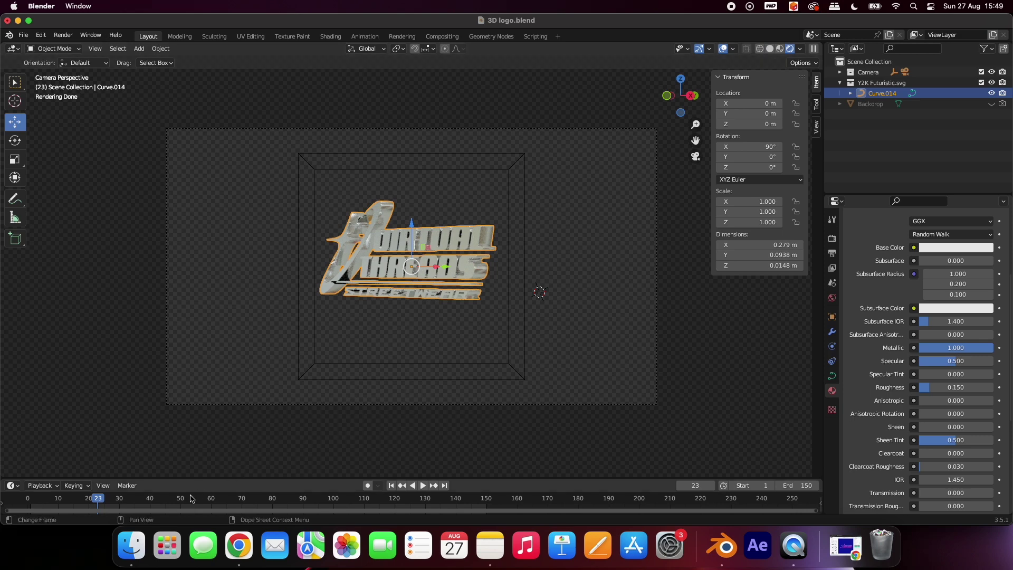
left_click(205, 501)
left_click(290, 501)
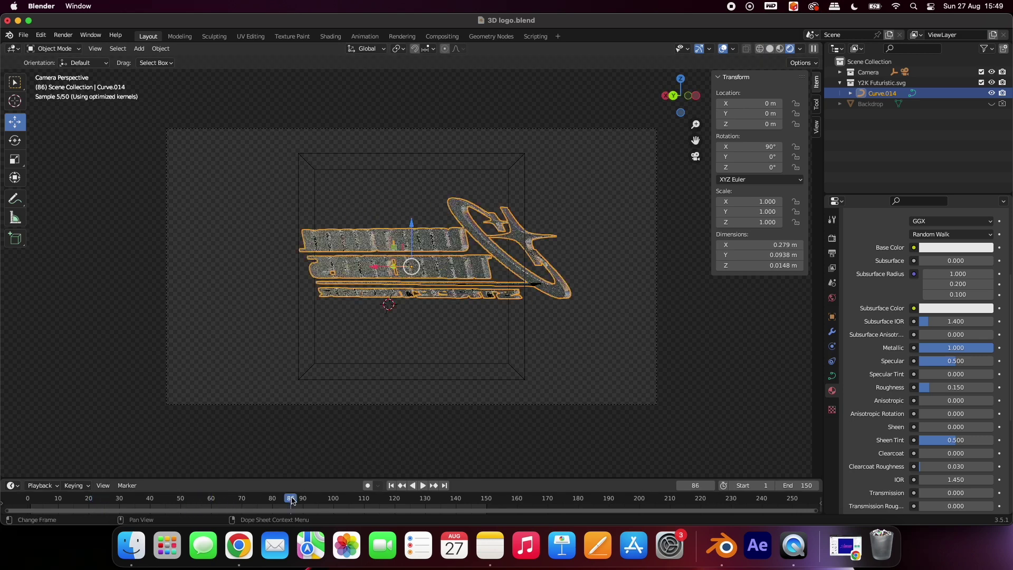
left_click(376, 501)
left_click_drag(317, 501, 201, 500)
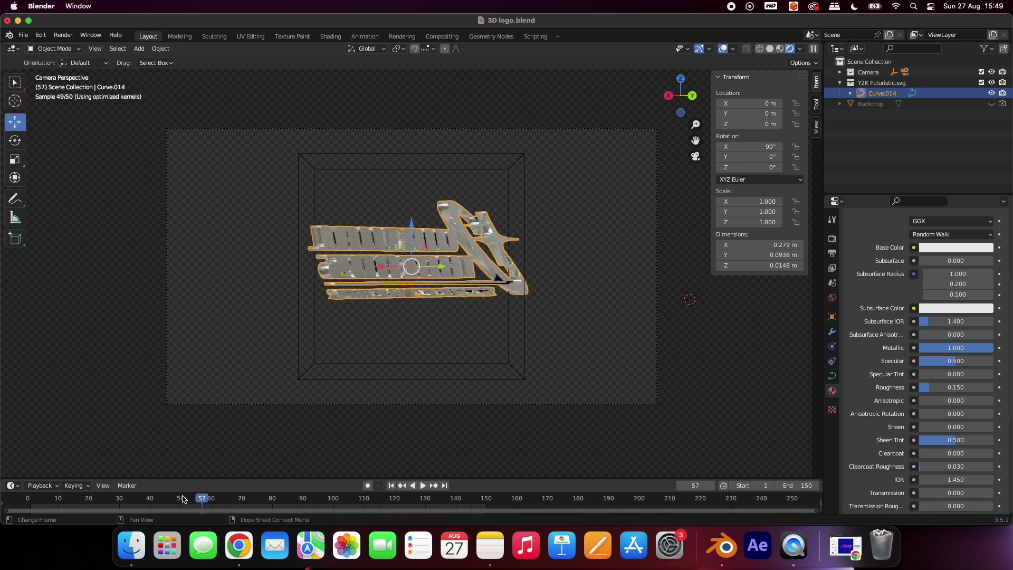
Set the render output folder to the Render folder on the Desktop.
left_click(832, 255)
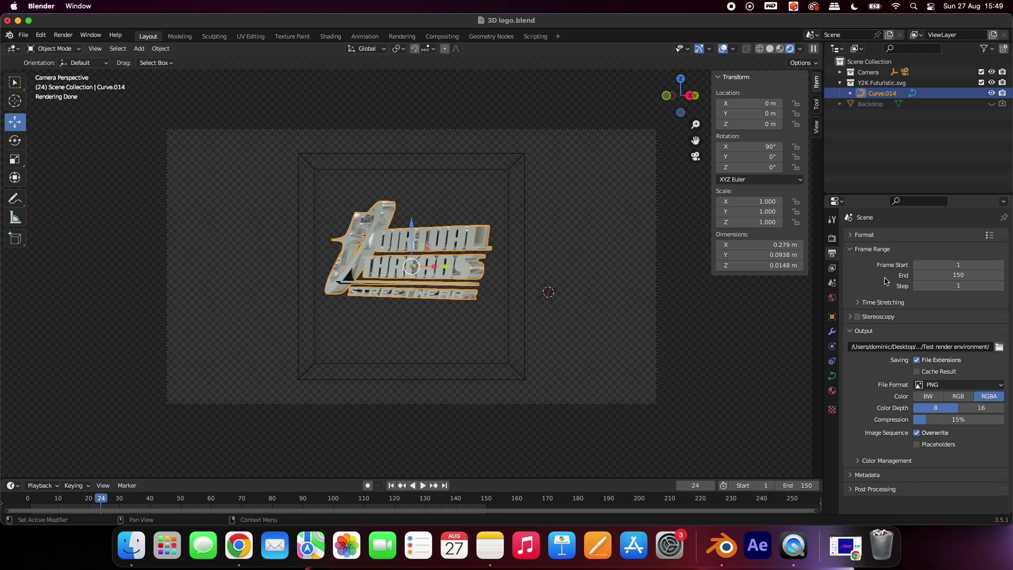
left_click(999, 347)
left_click(274, 199)
left_click(380, 170)
left_click(747, 424)
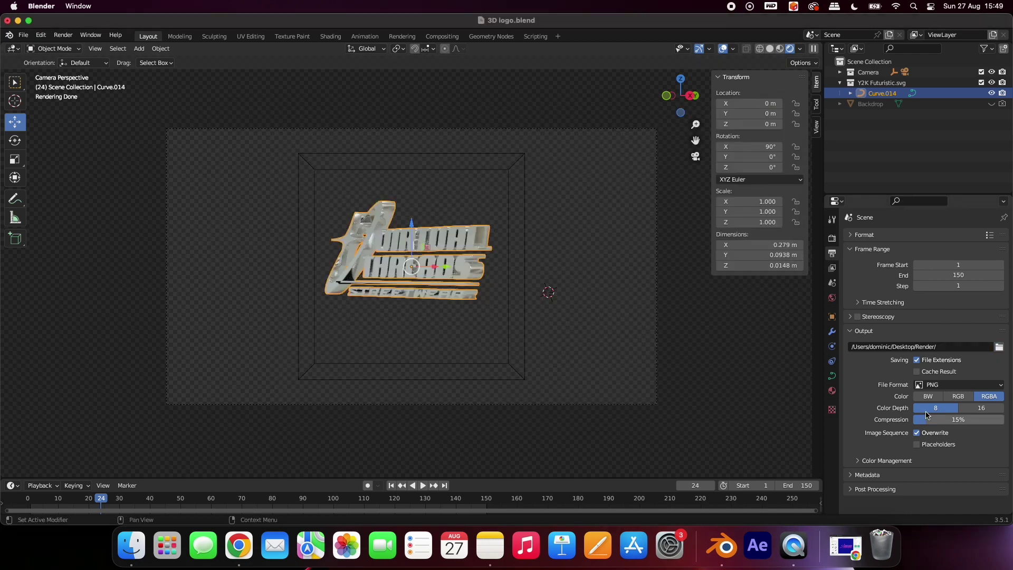
Set the output file format to FFmpeg Video with an MPEG-4 container.
left_click(940, 386)
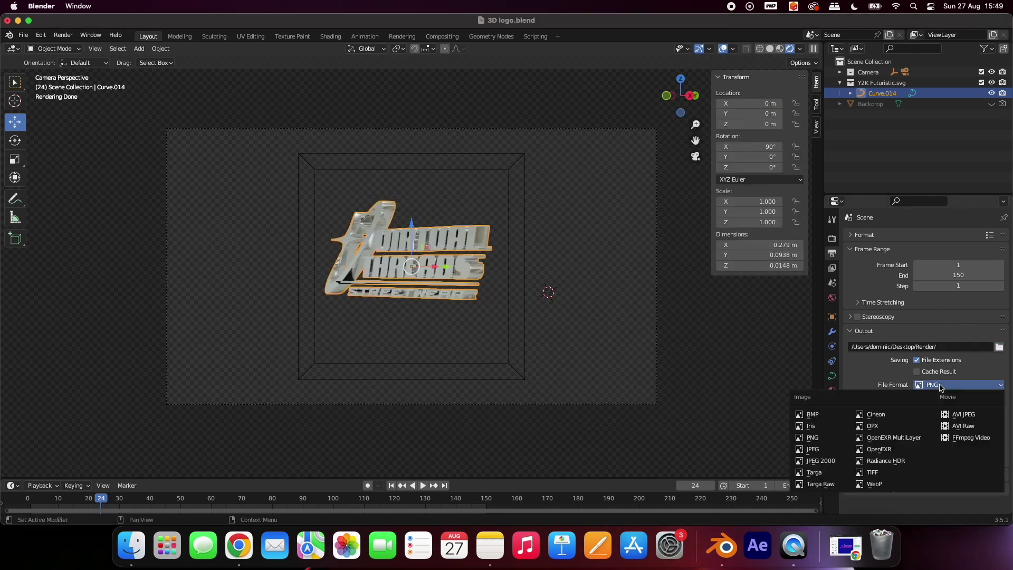
left_click(980, 441)
left_click(868, 426)
scroll(893, 427, "down", 2)
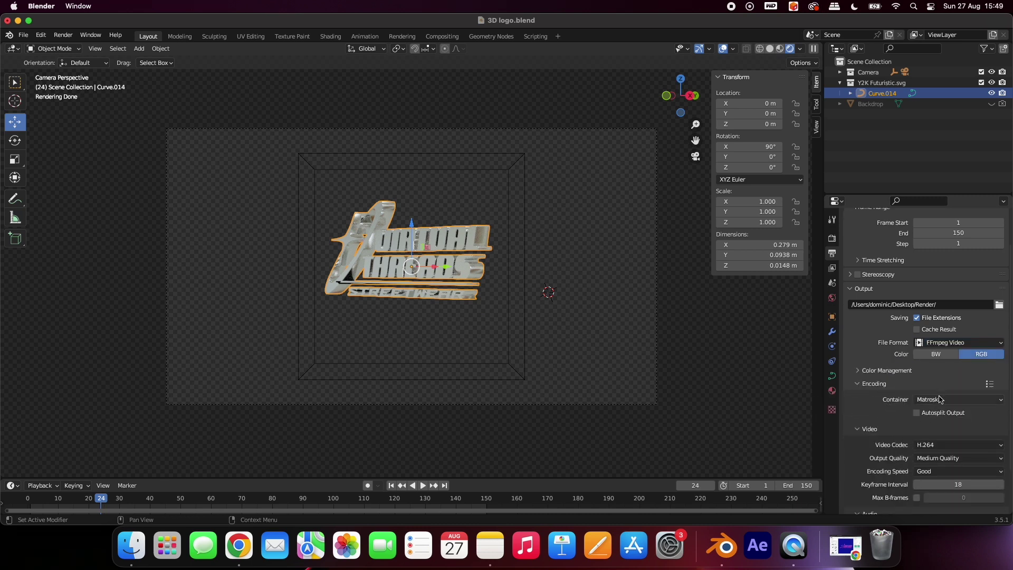
left_click(943, 400)
left_click(933, 365)
Make the Backdrop visible again and start Render Animation, moving the progress window aside.
left_click(992, 105)
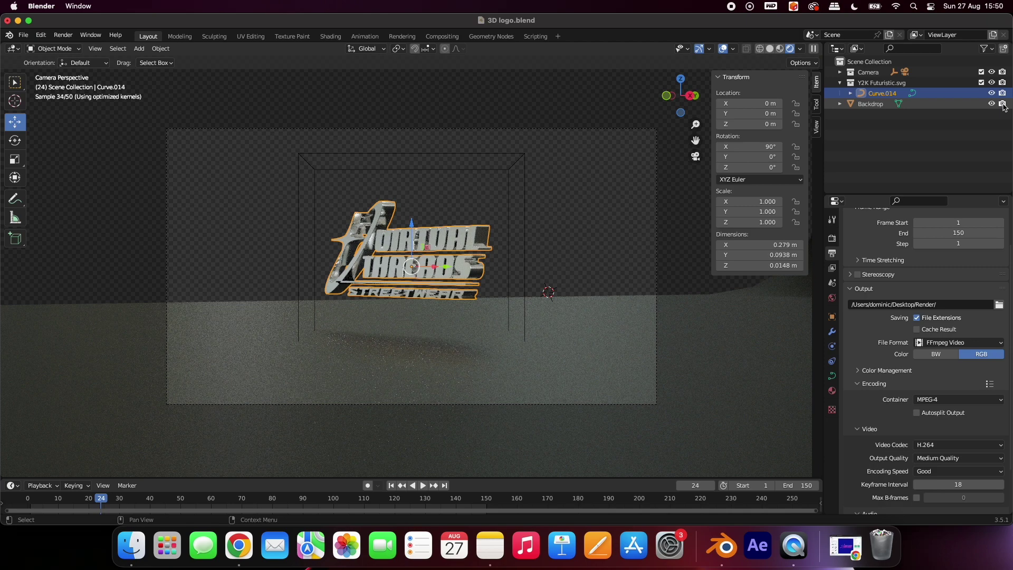
key("Up")
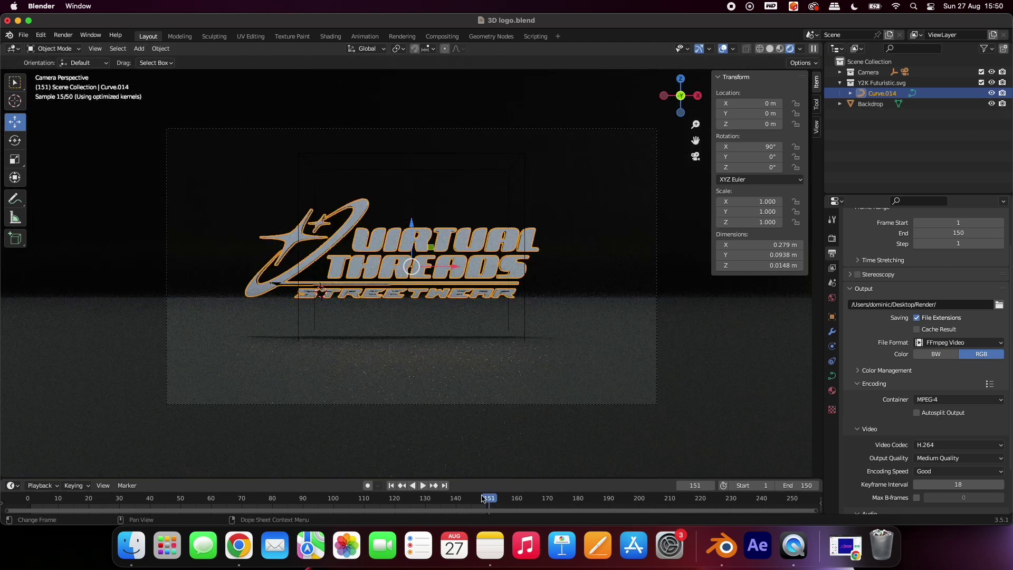
left_click(68, 38)
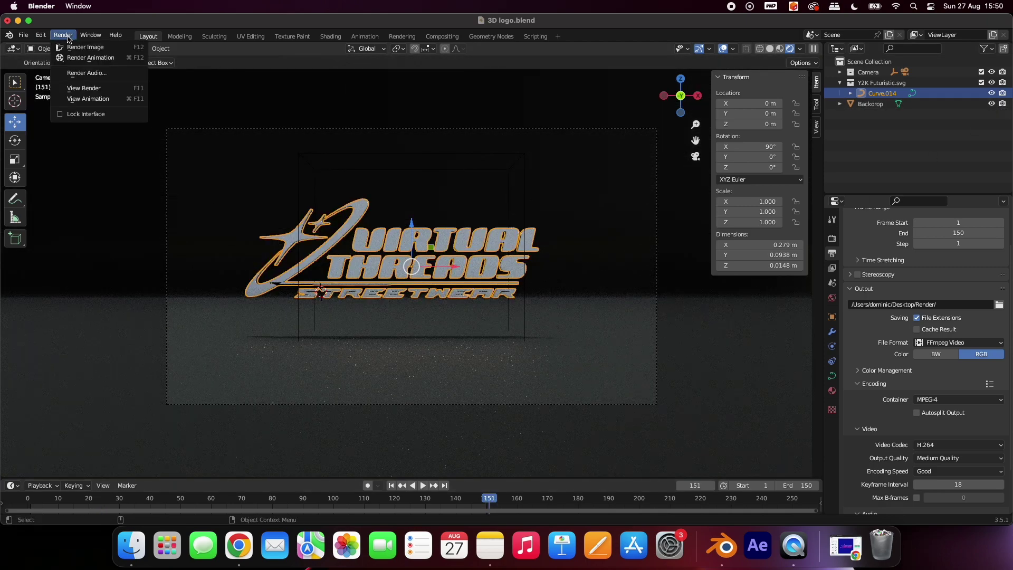
left_click(91, 57)
left_click_drag(248, 23, 357, 53)
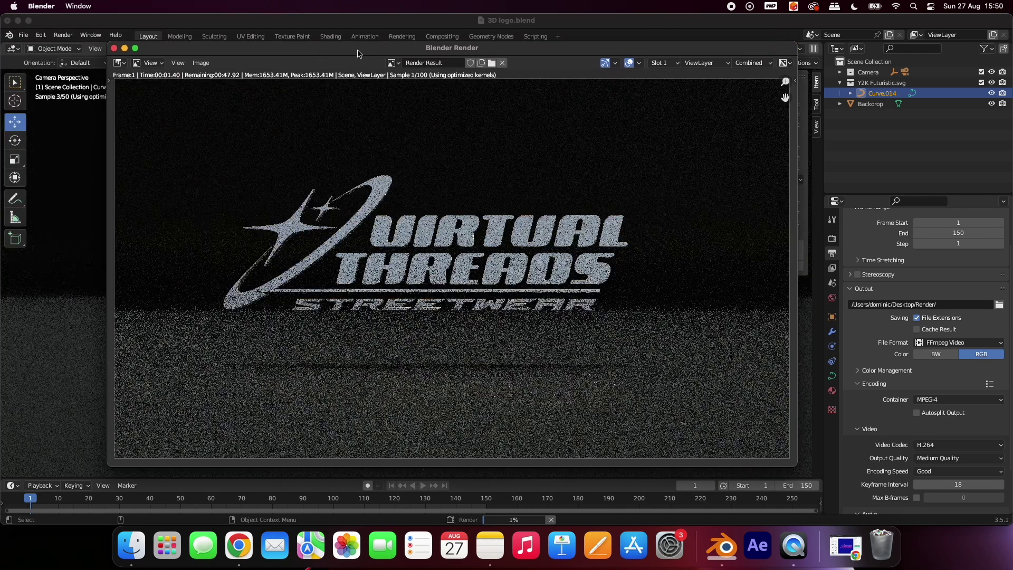